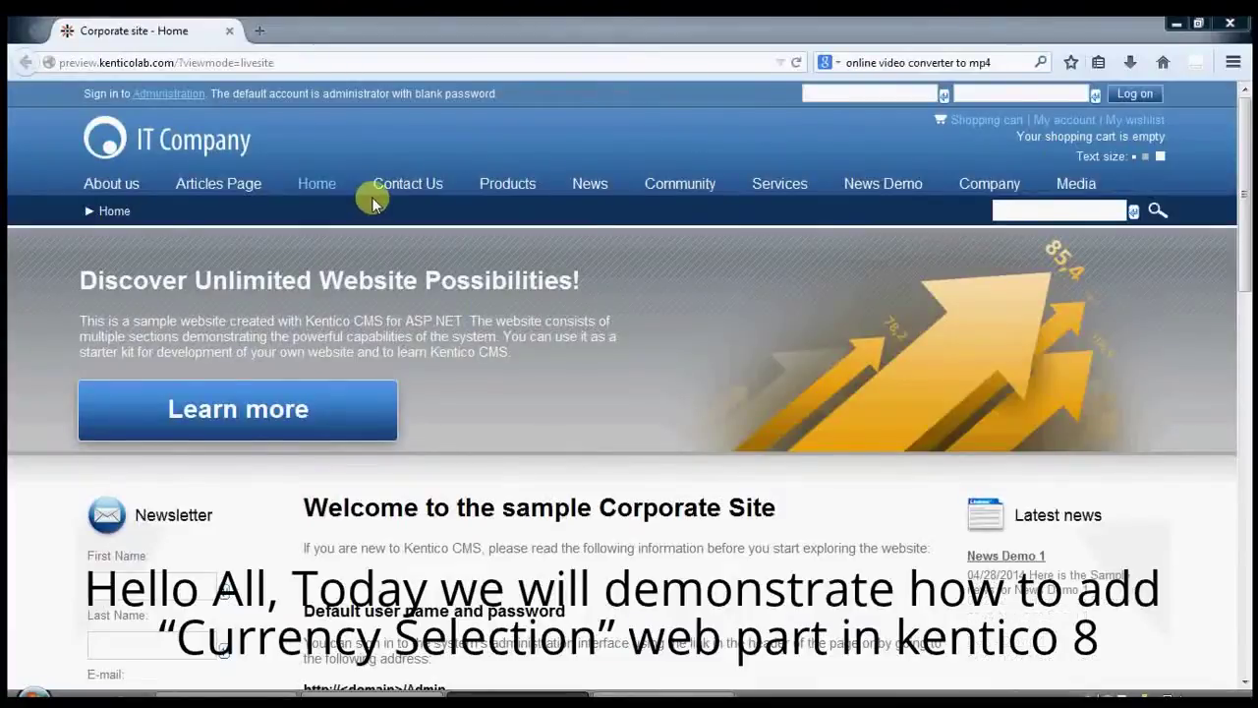
mouse_move(961, 226)
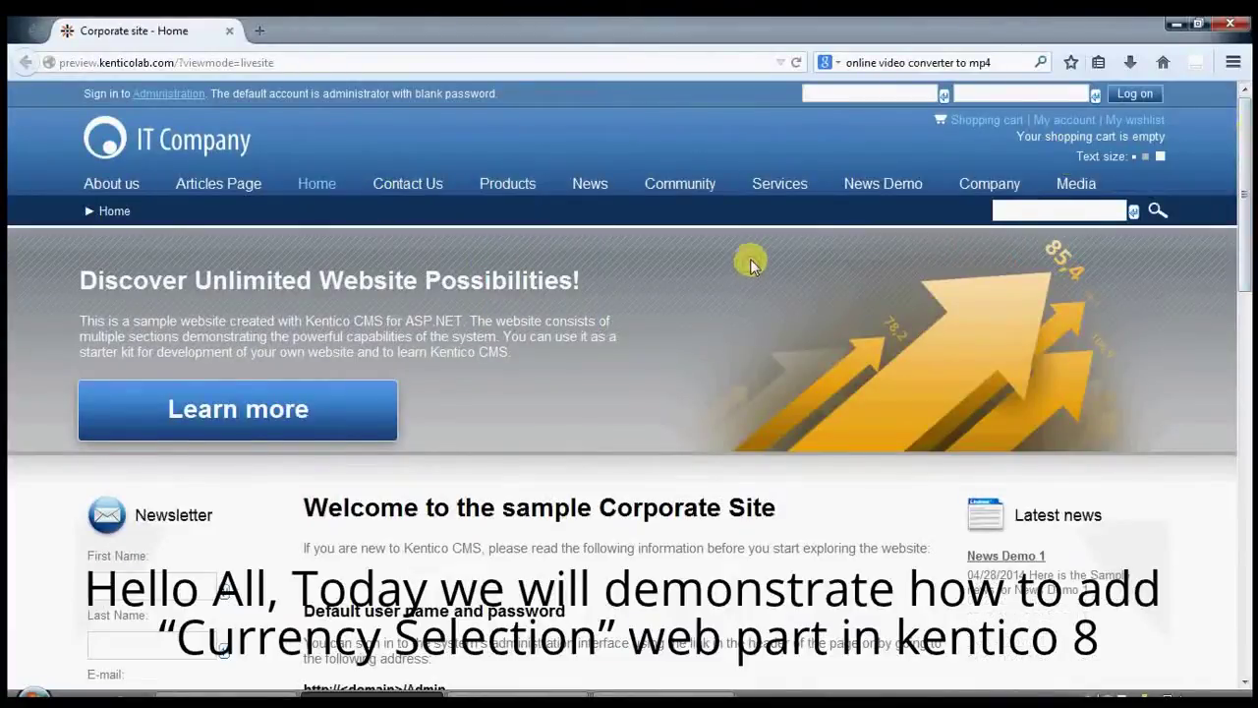
scroll(750, 261, down, 2)
scroll(750, 259, down, 7)
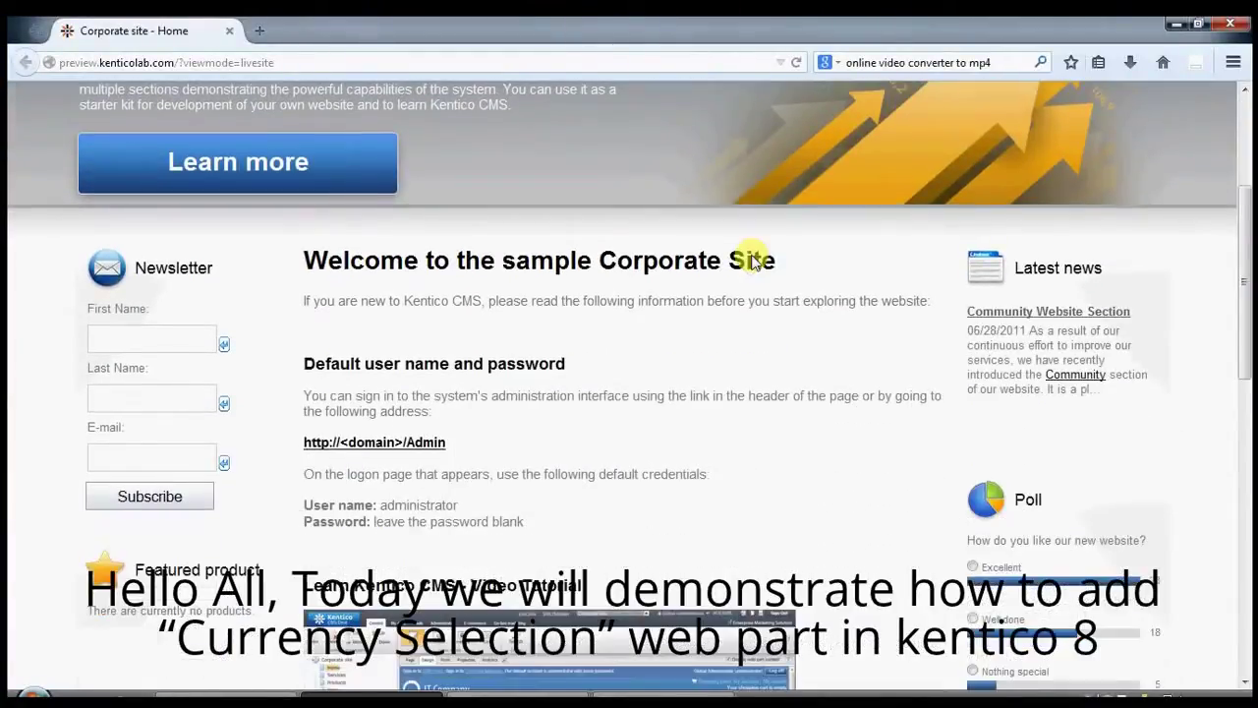
scroll(752, 258, down, 7)
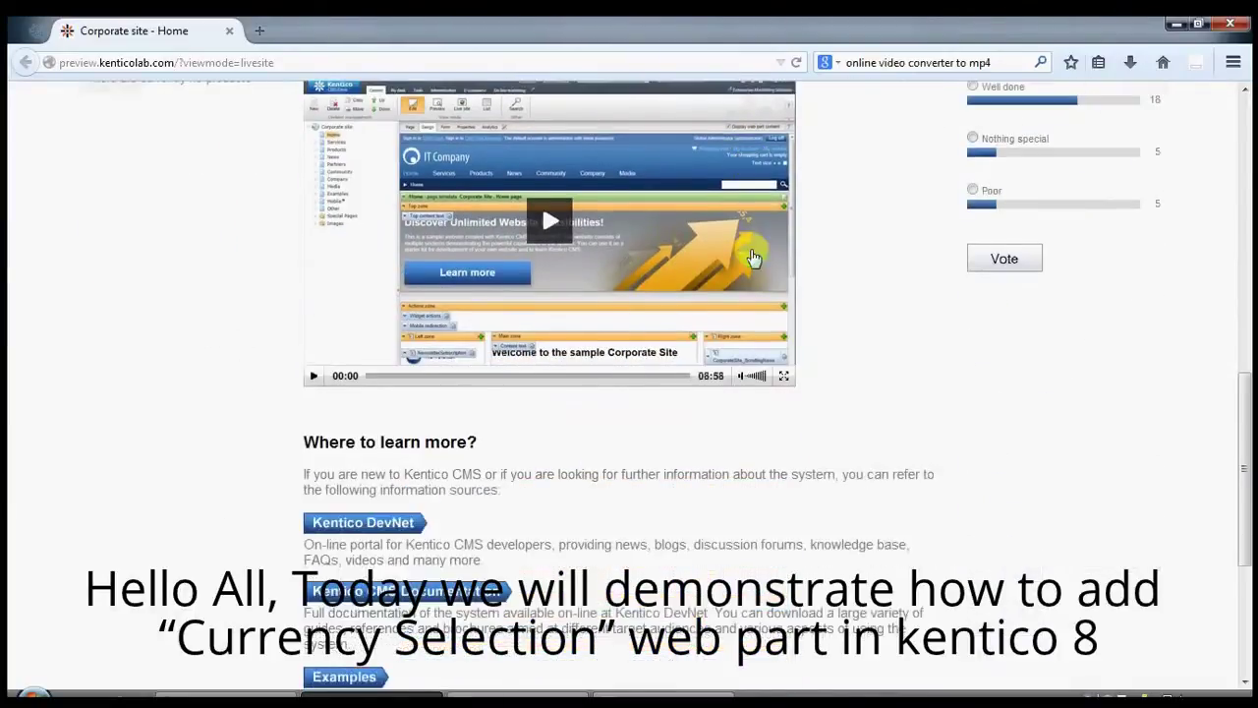
scroll(752, 257, down, 4)
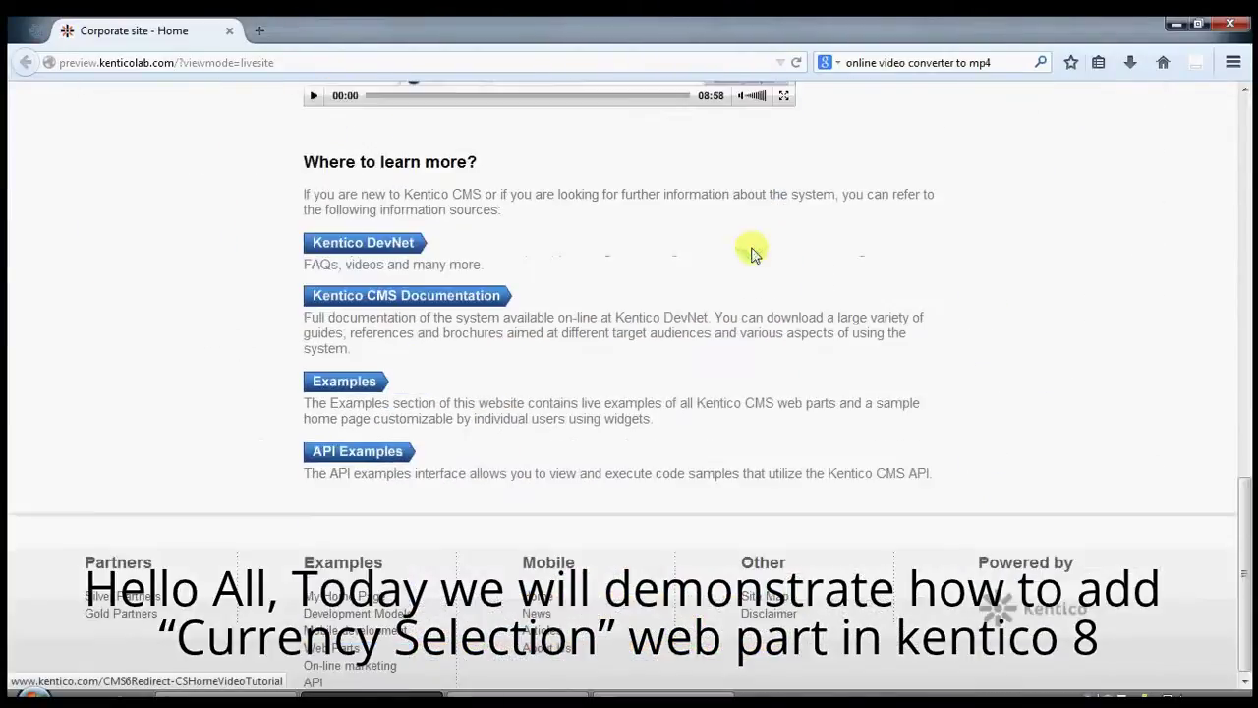
scroll(750, 236, up, 10)
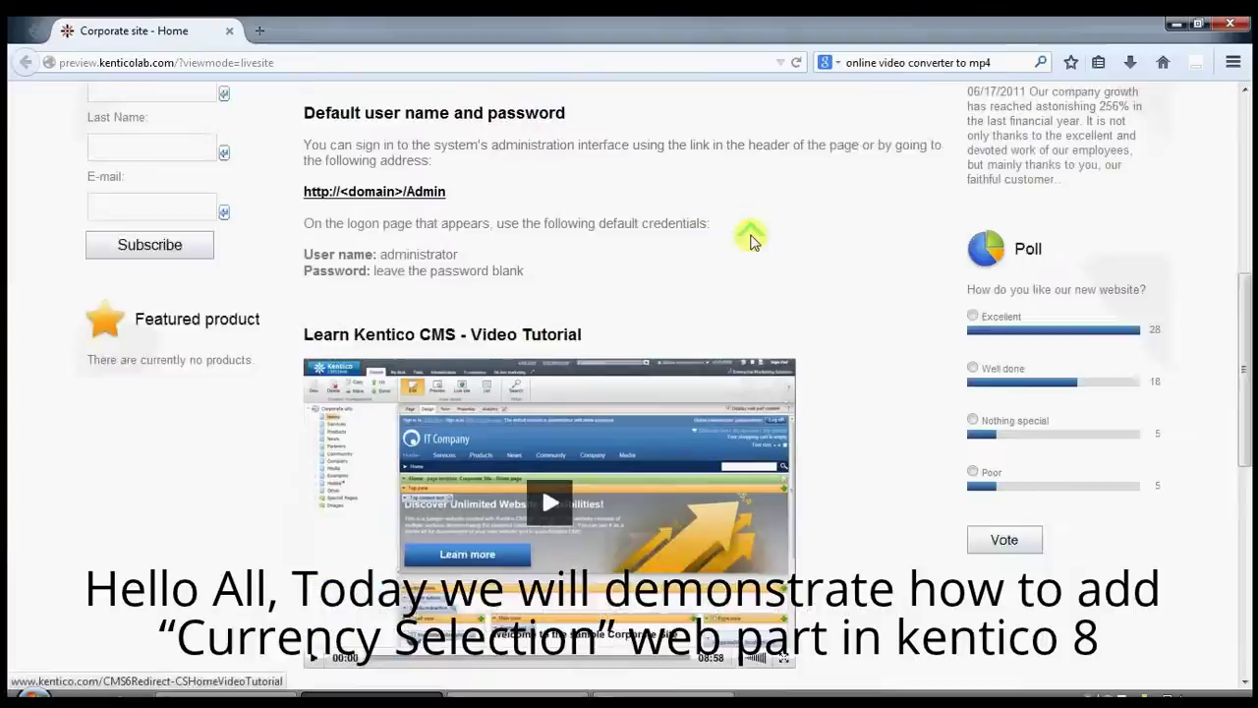
scroll(750, 238, up, 6)
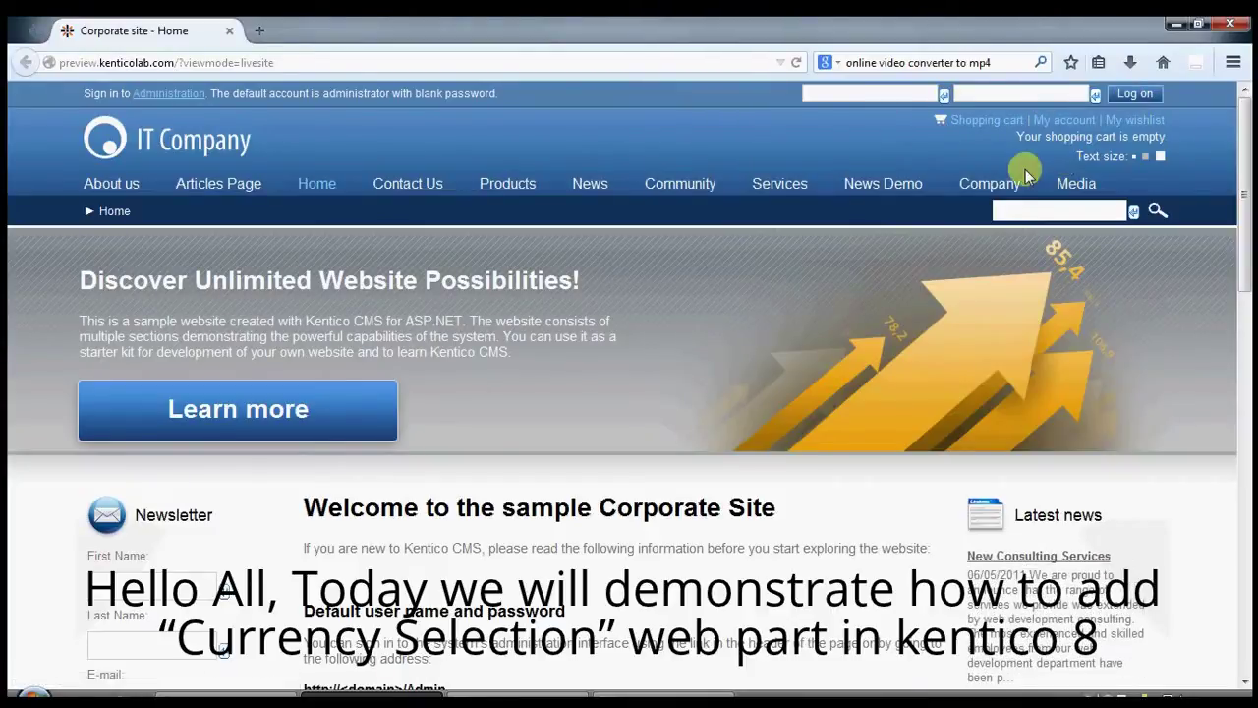
Step: Log on to the site administration as administrator and open Documents & Pages from Content management
click(165, 110)
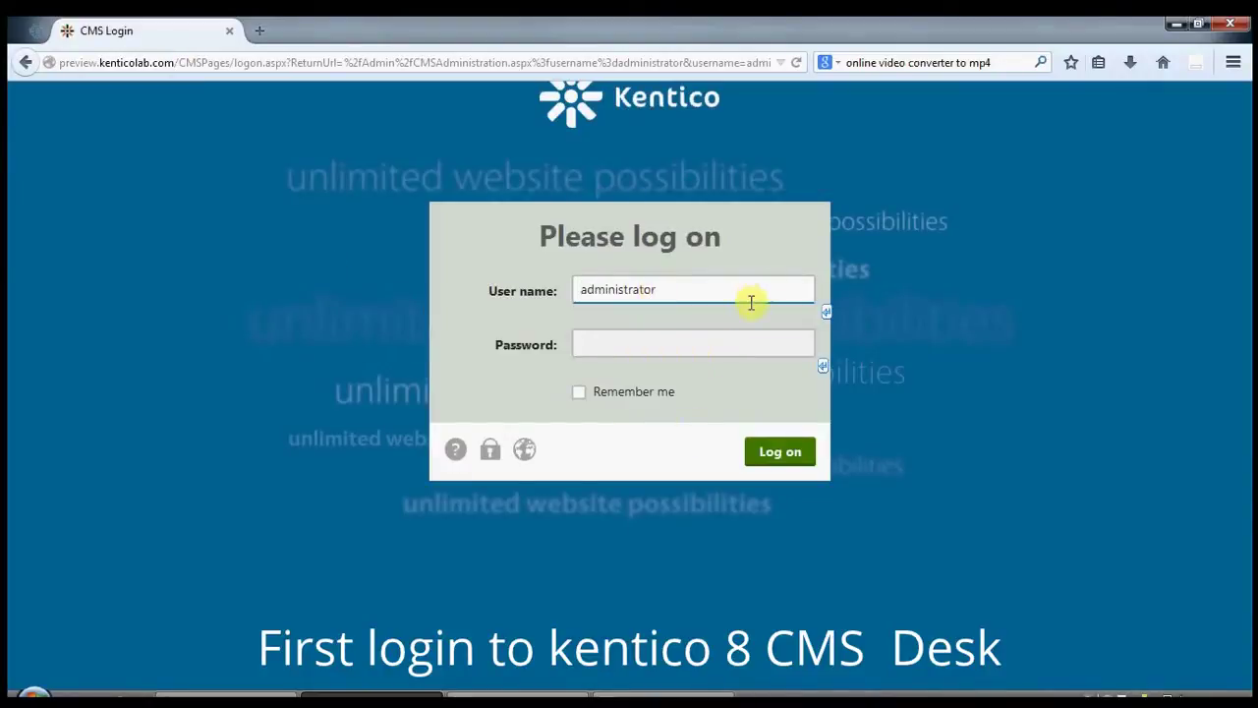
click(781, 452)
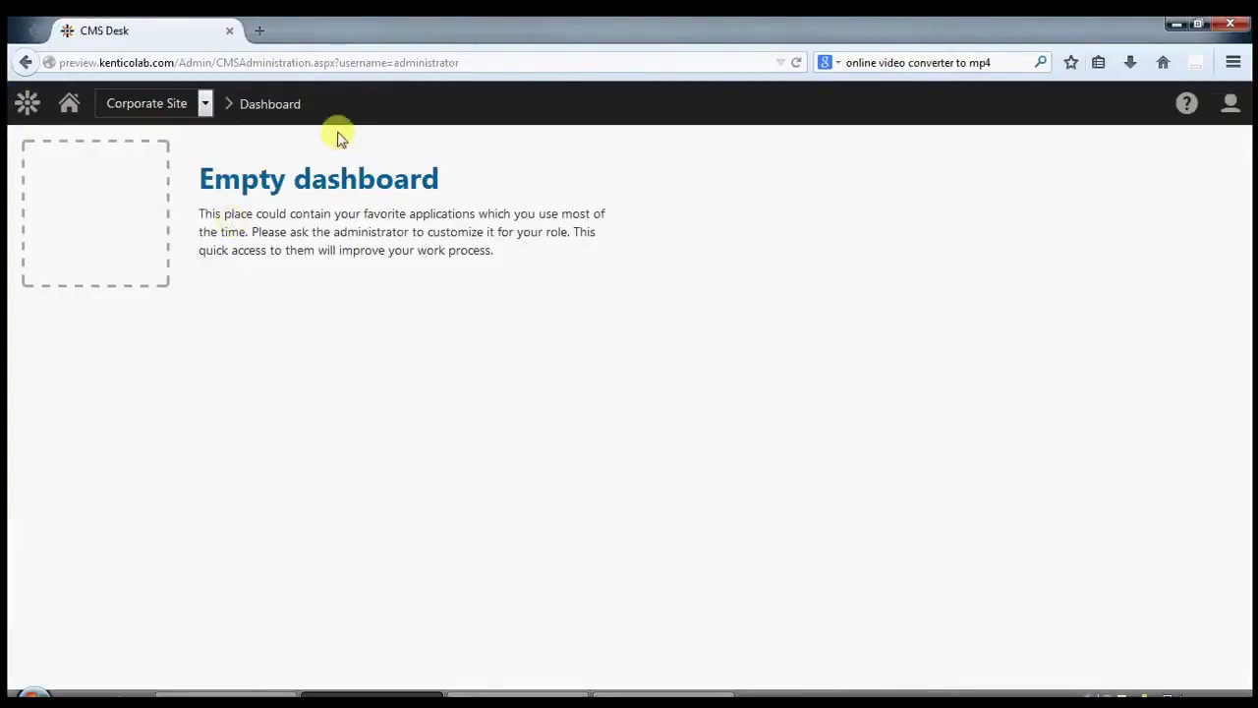
click(27, 105)
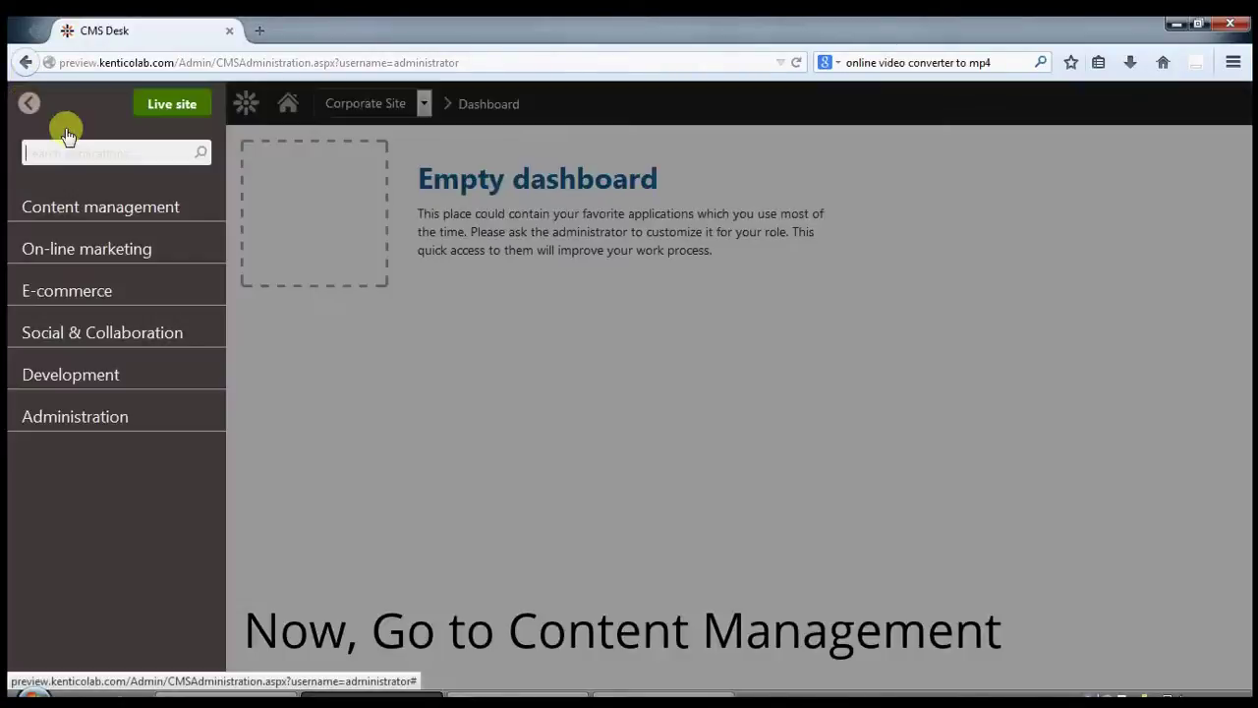
click(77, 196)
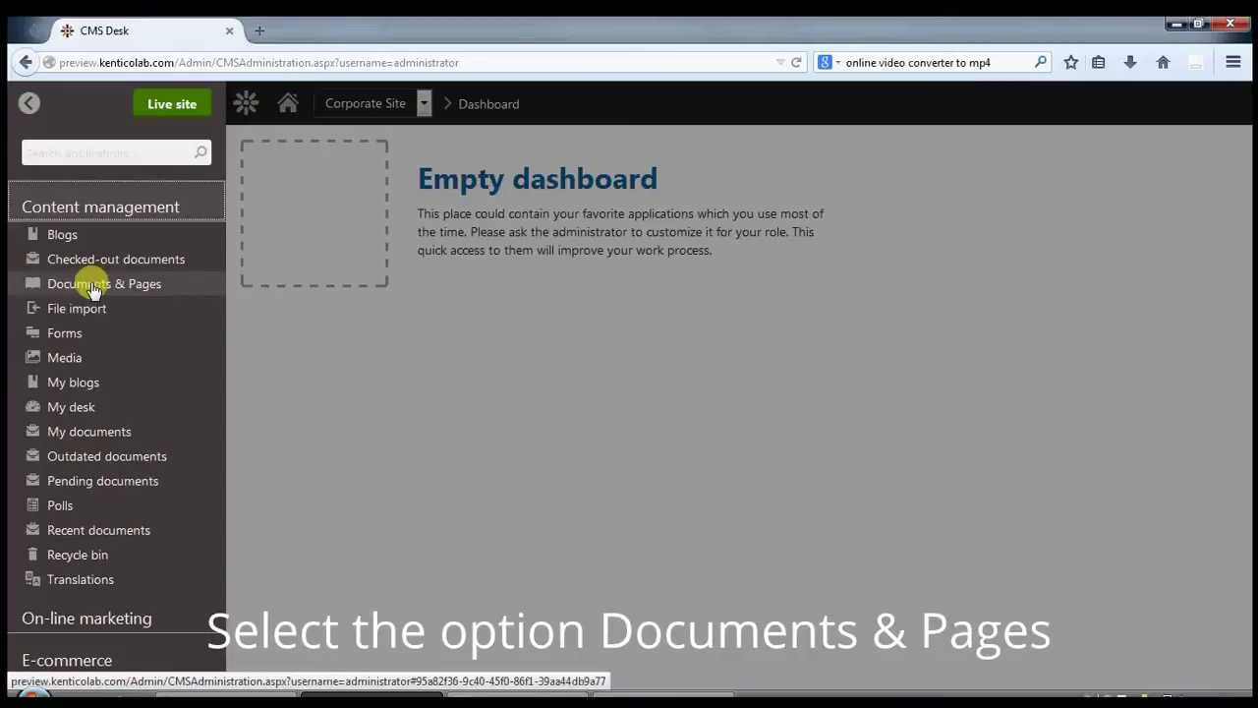
click(92, 291)
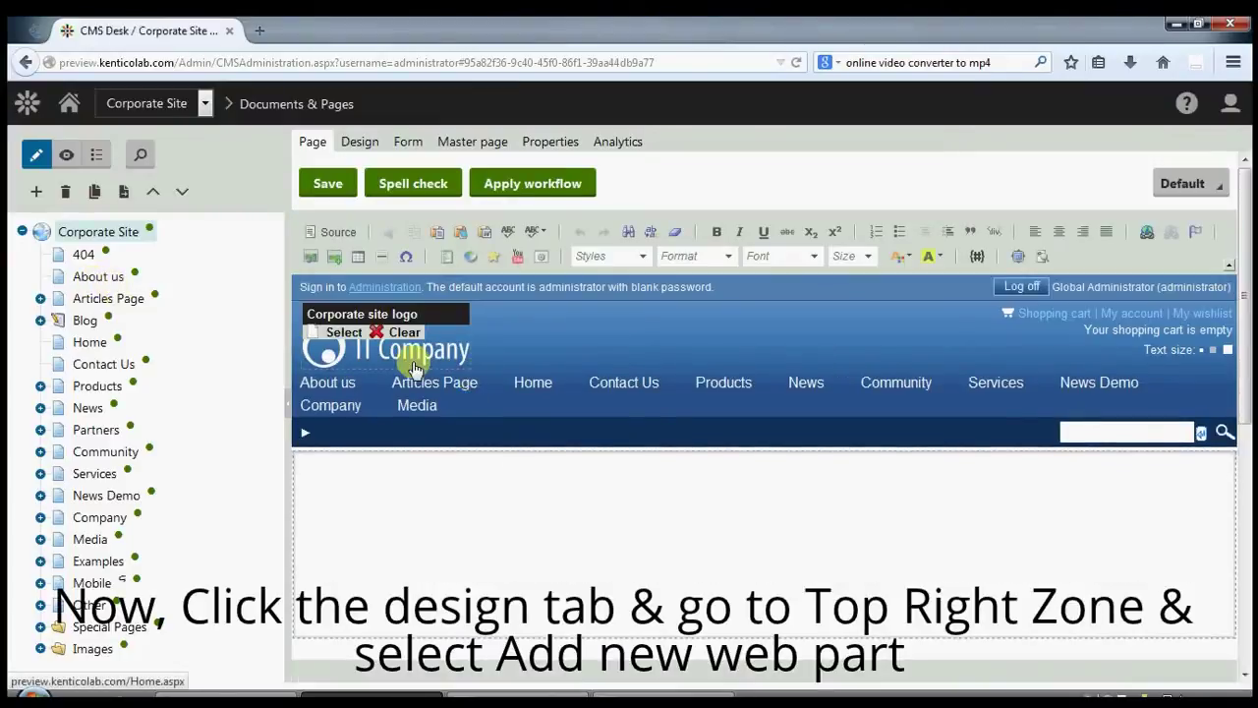
Step: Switch the Corporate Site root page to its design view and start adding a web part to the Top info right zone
click(347, 148)
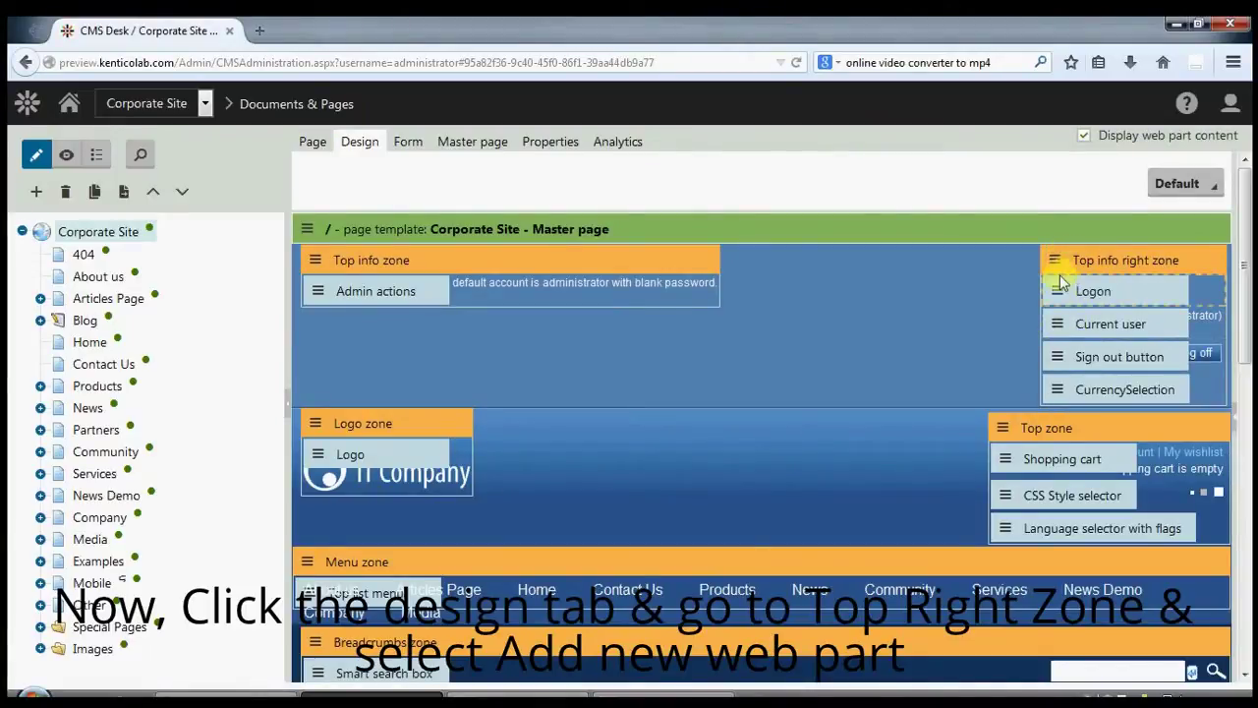
click(1059, 261)
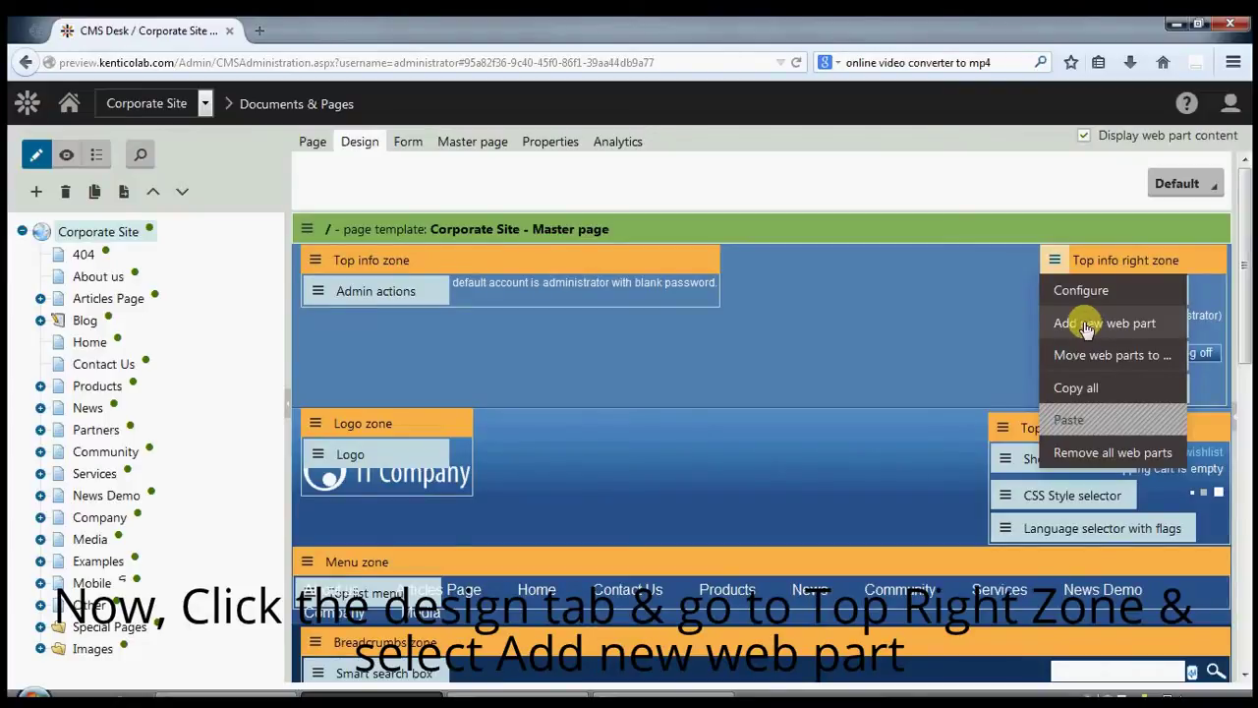
click(1087, 329)
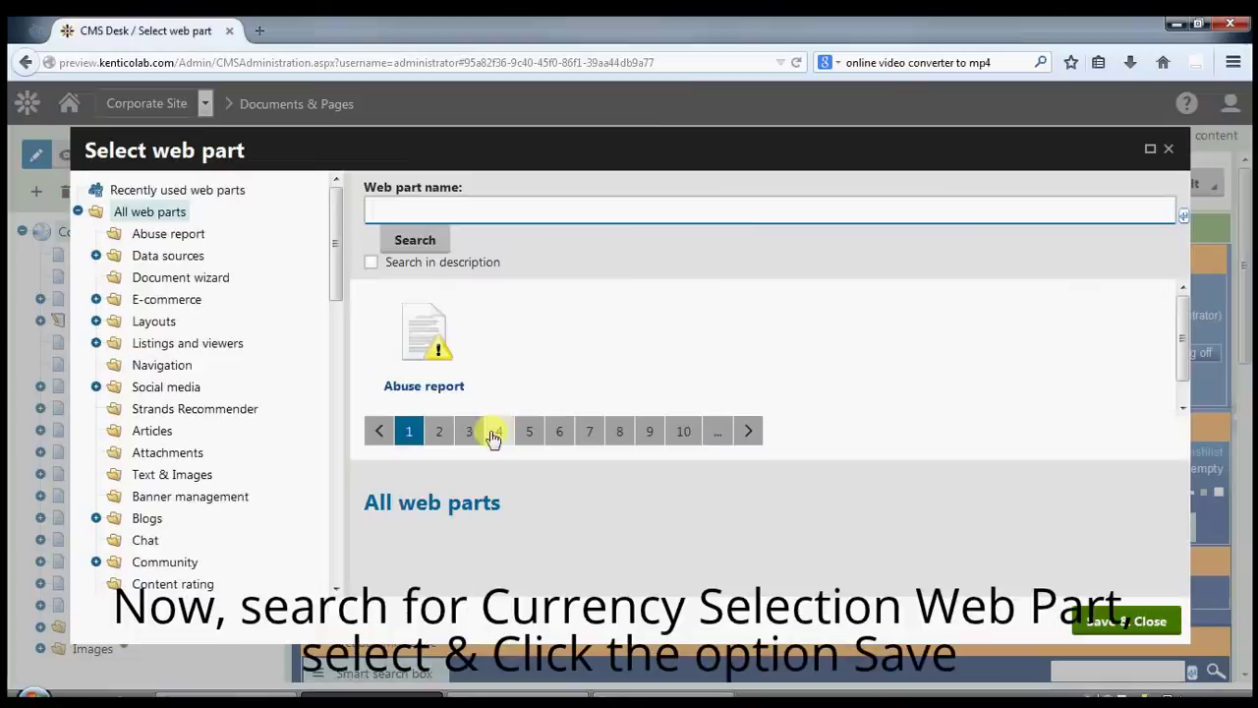
Step: Search the web parts for "currency" and select the Currency selection web part
click(468, 217)
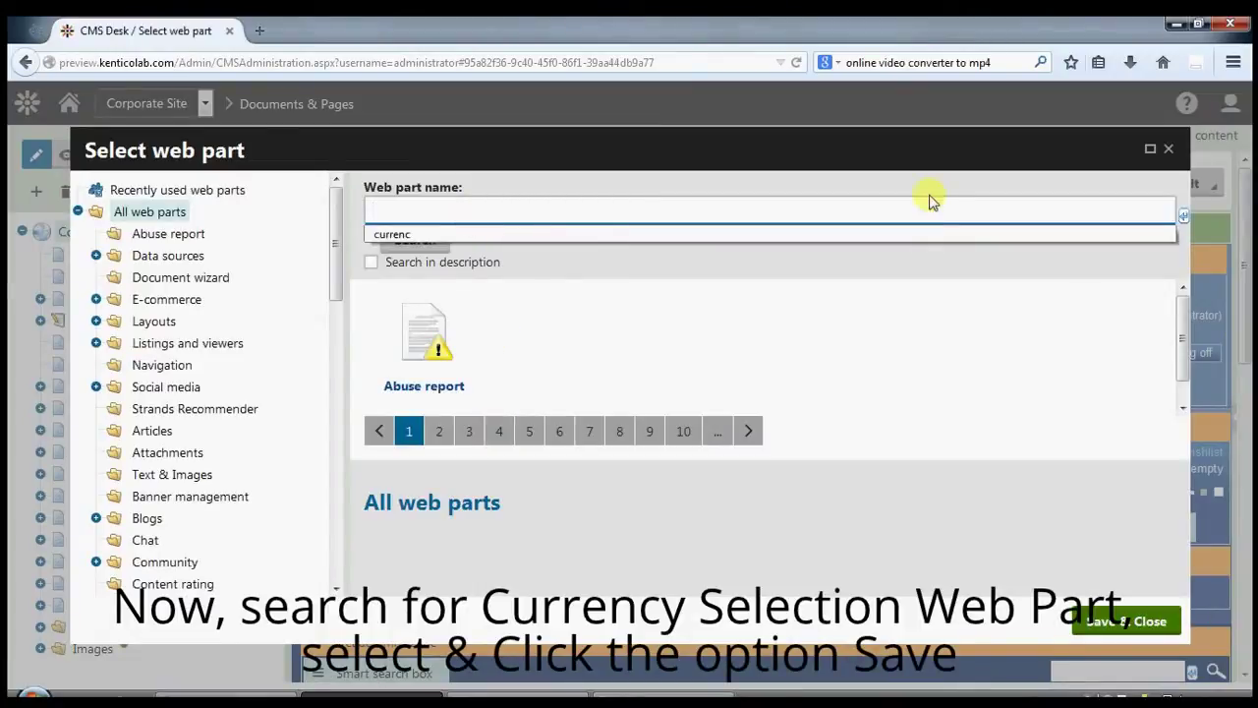
text(currency)
key(Return)
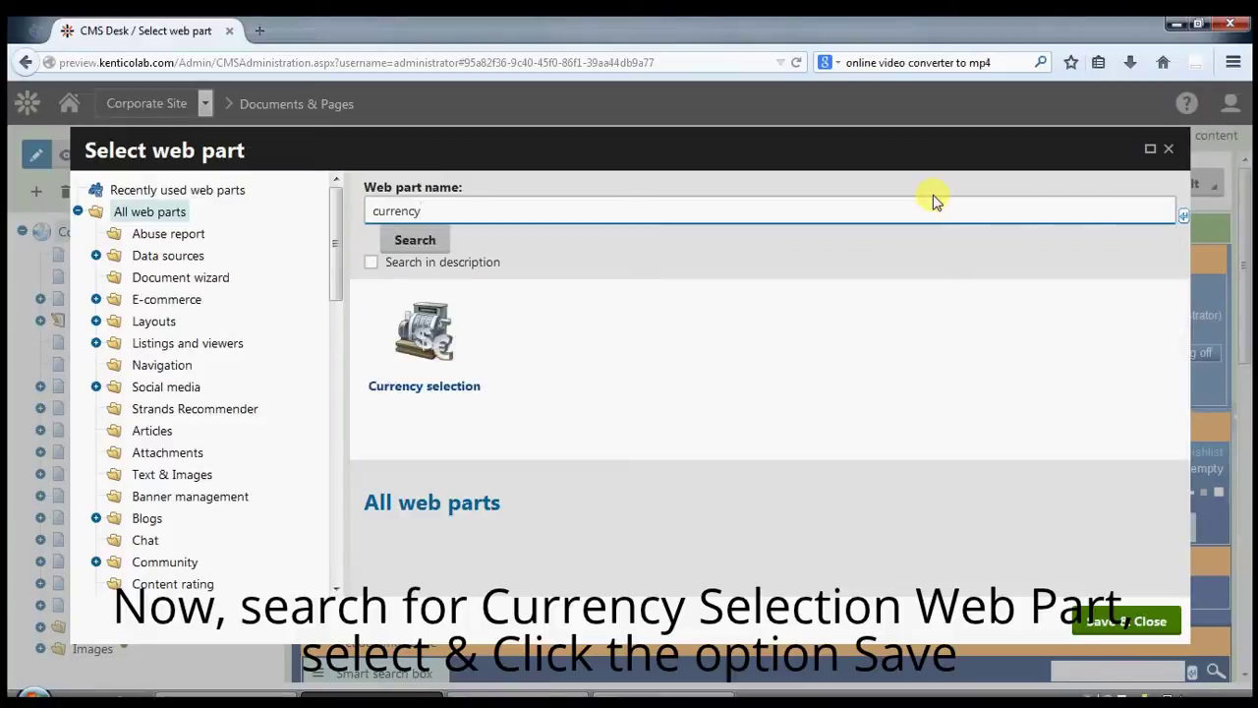
click(420, 318)
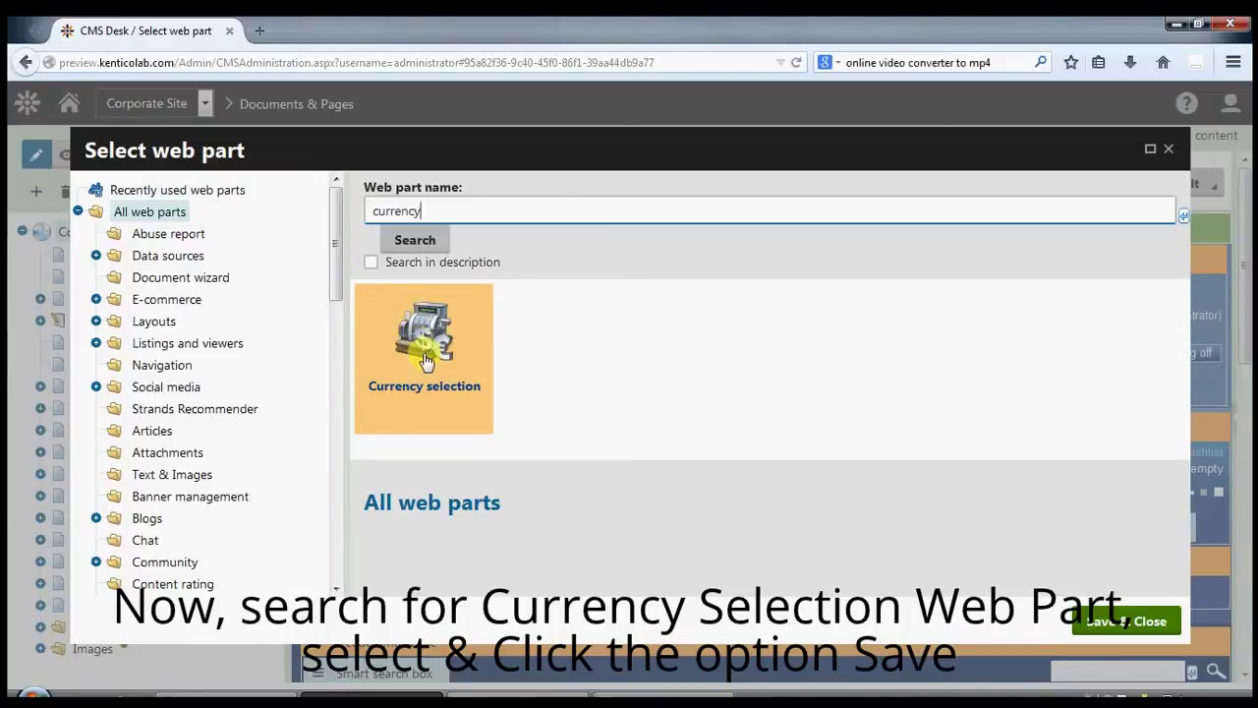
click(425, 356)
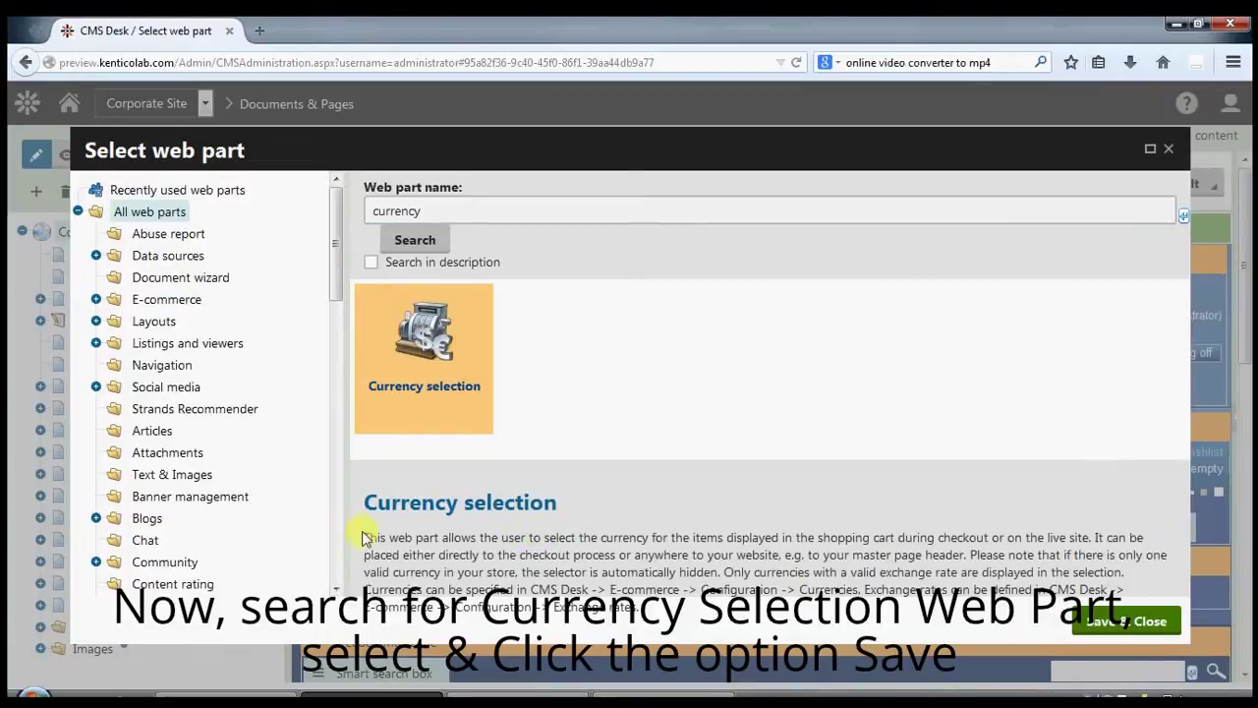
drag(865, 588, 1086, 588)
click(904, 583)
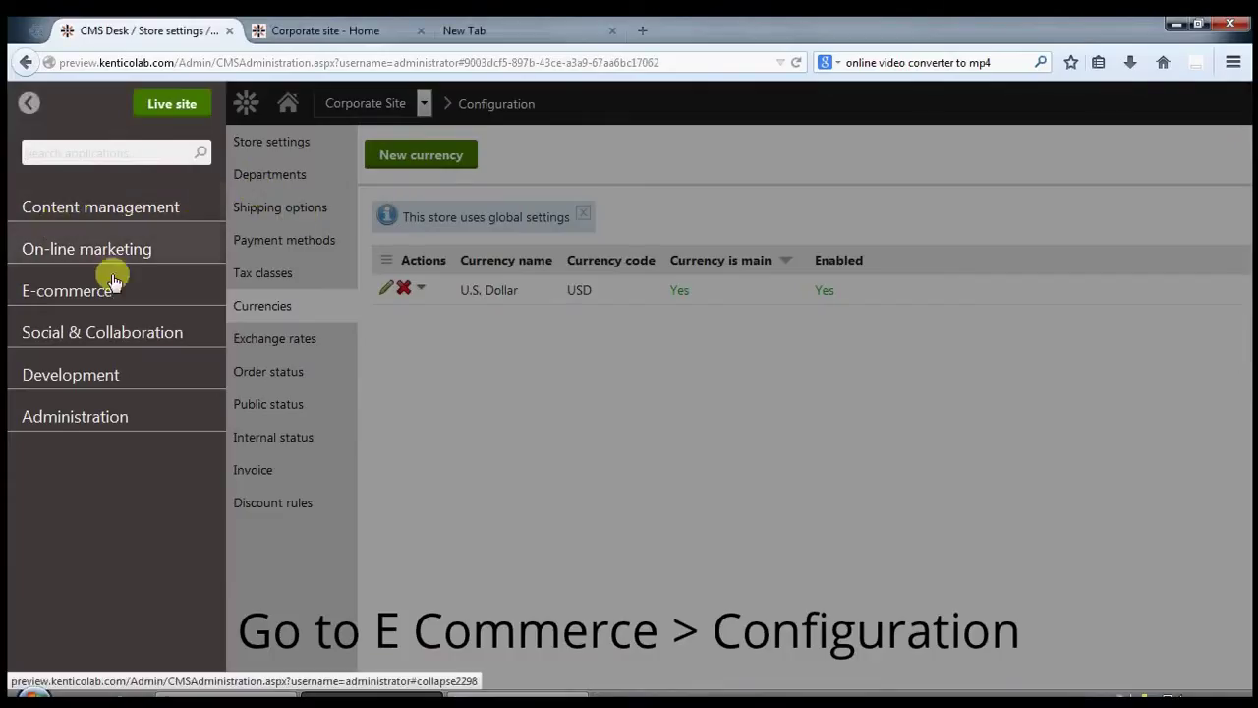
Step: Open the list of currencies in the site's E-commerce configuration
click(54, 290)
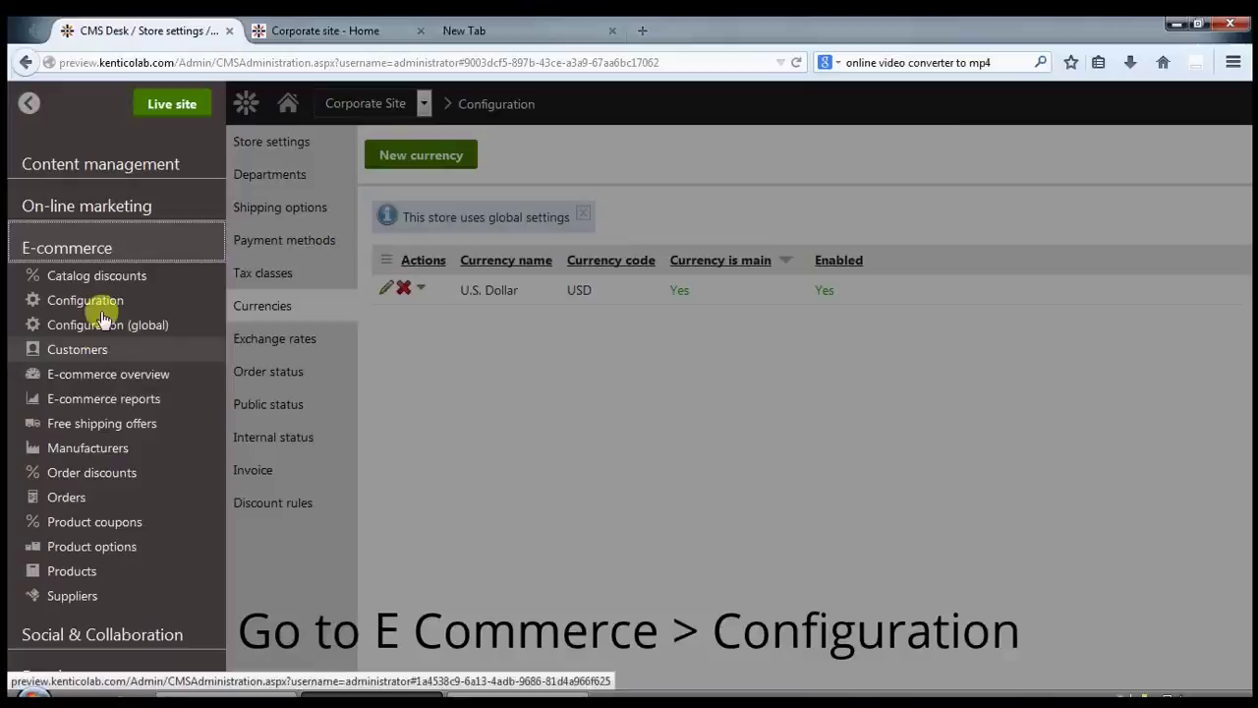
click(67, 306)
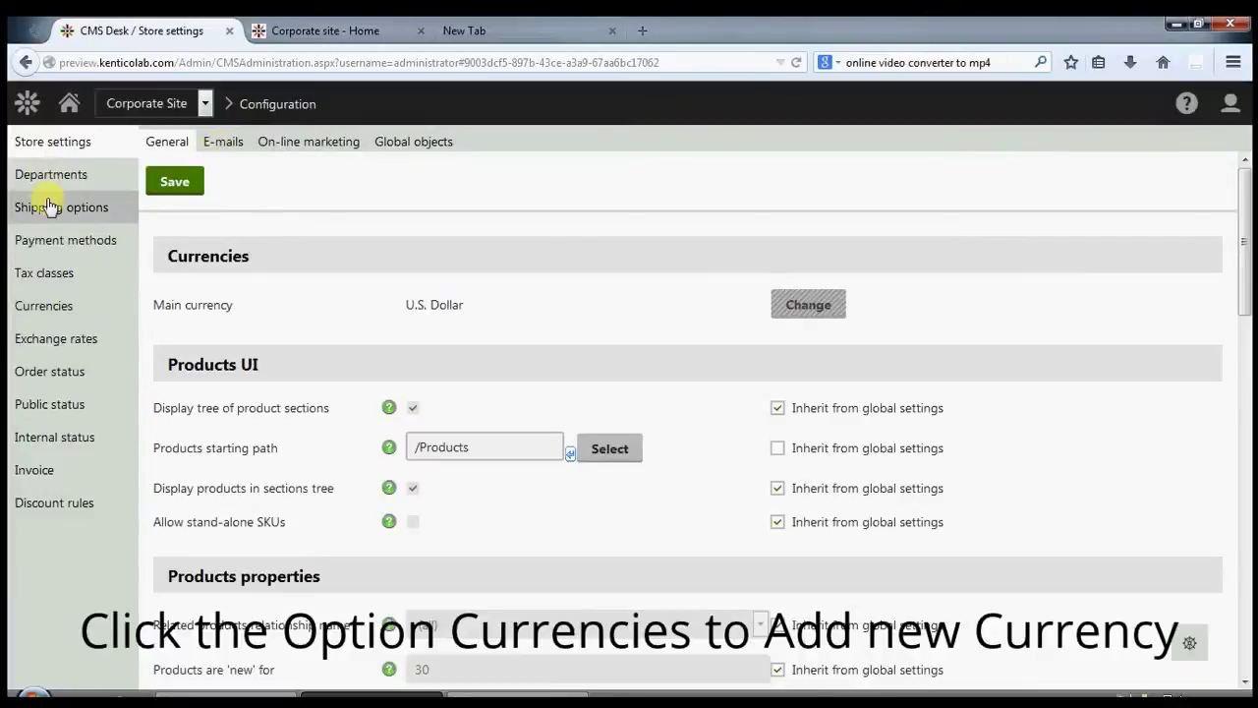
click(59, 306)
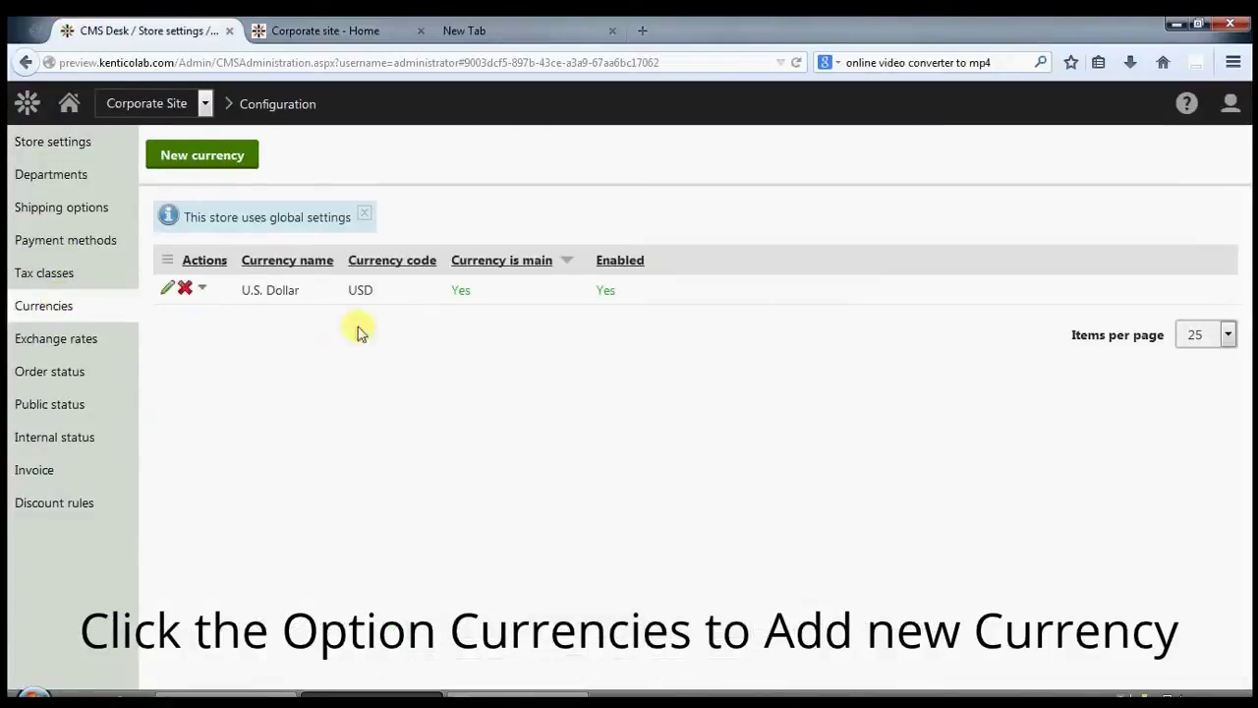
Step: Start a new currency with the display name Indian Rupees and the currency code INR
click(186, 160)
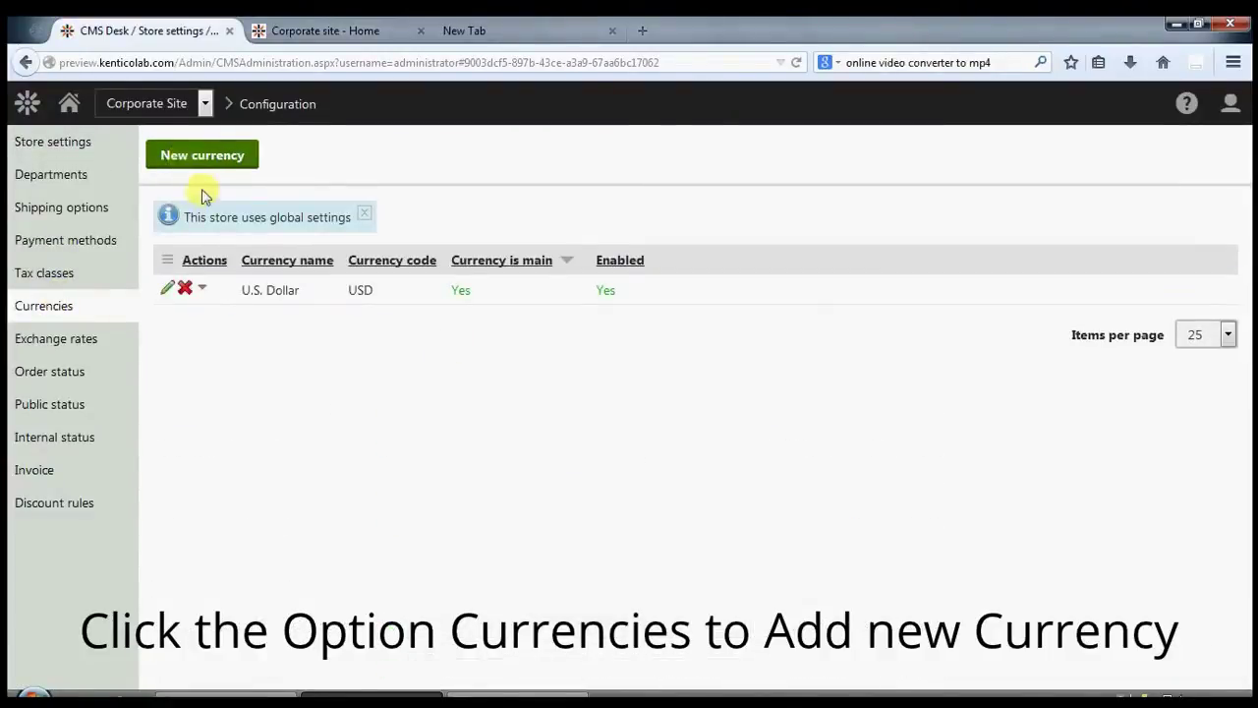
click(183, 154)
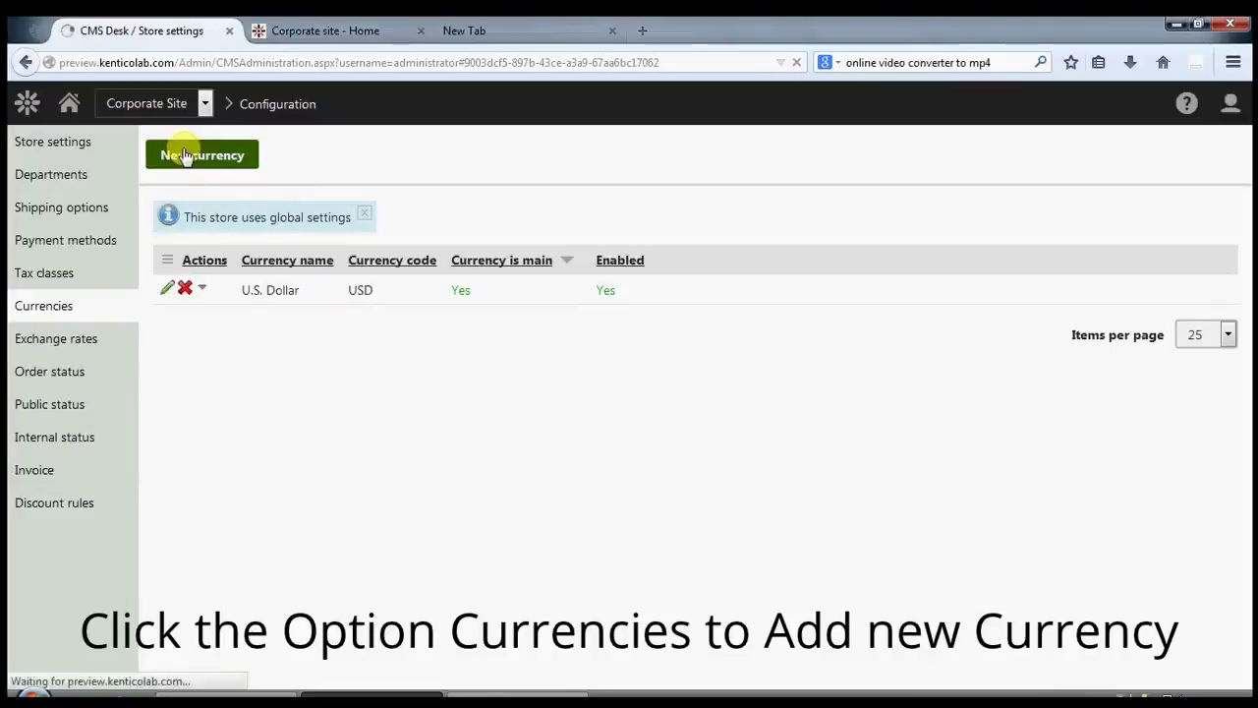
text(India)
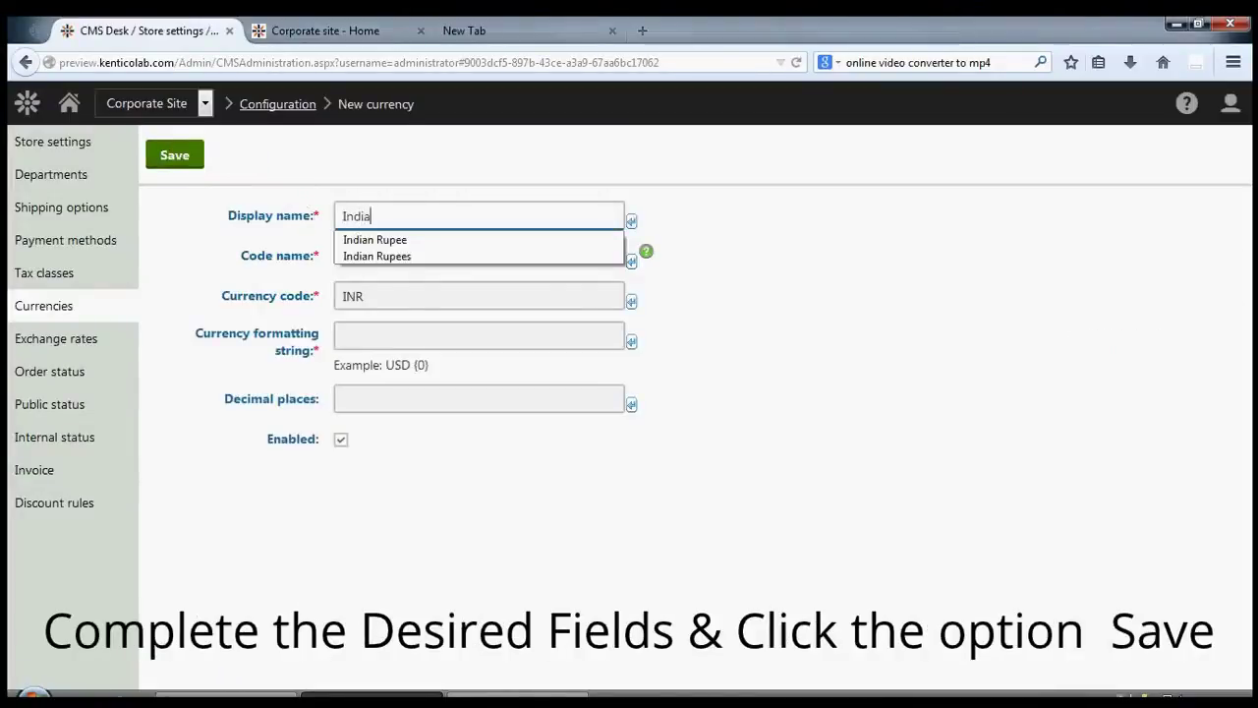
text(n Ruppe)
text(ees)
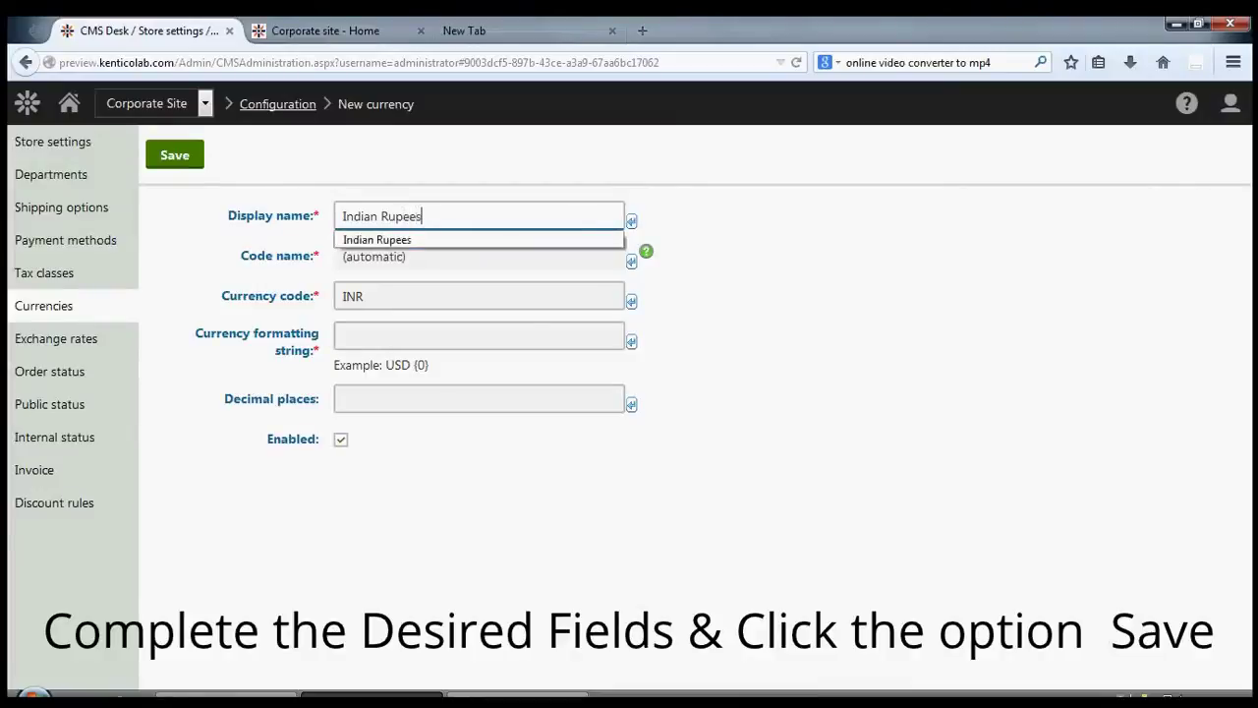
key(Tab)
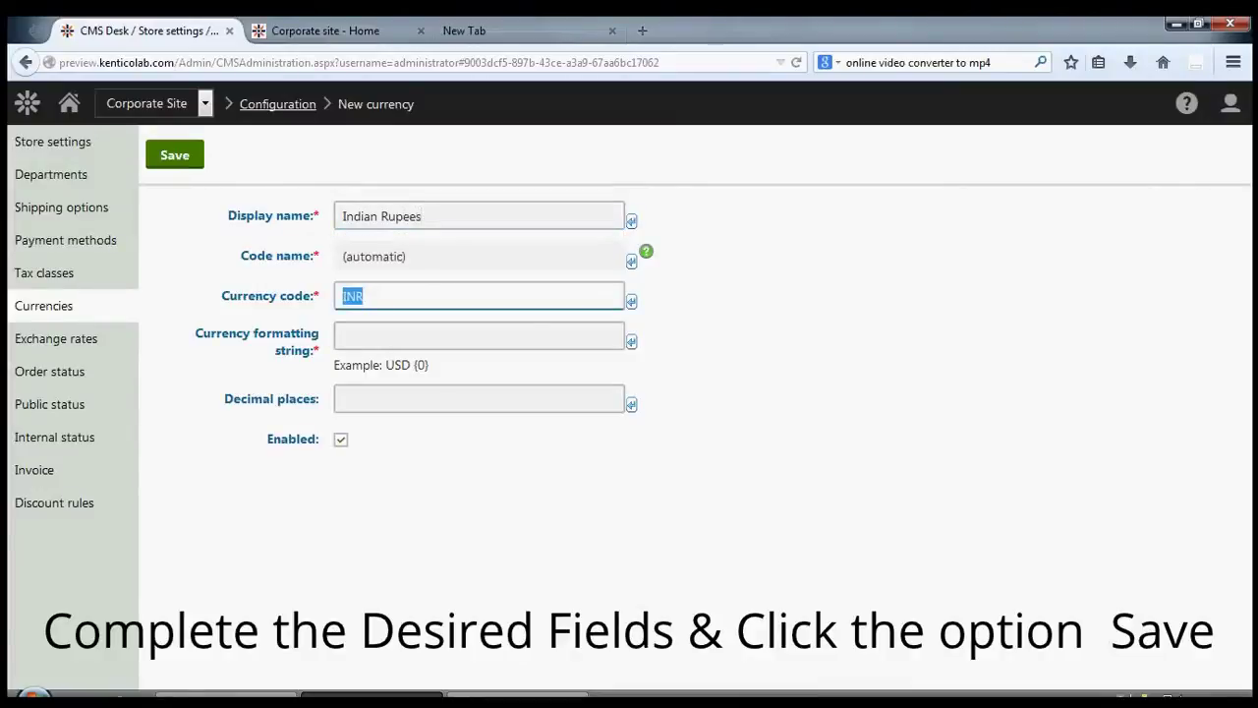
text(INR)
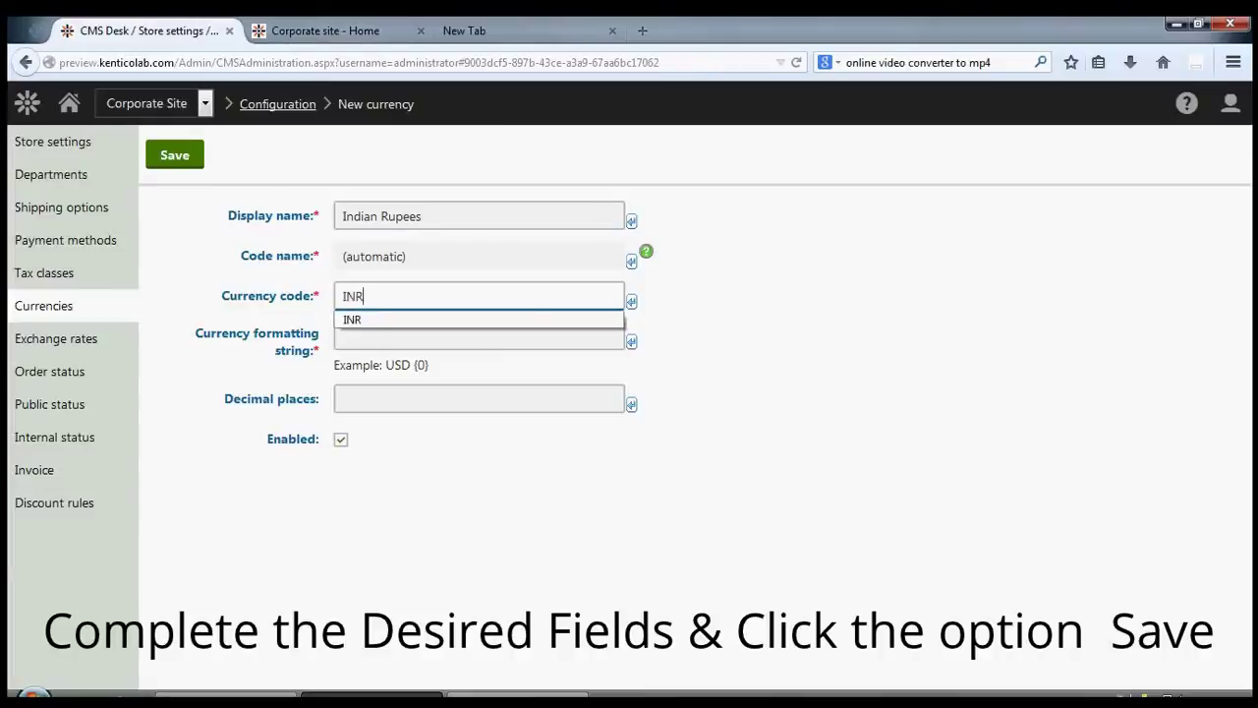
Step: Set the currency formatting string to INR {0} and the decimal places to 2, and save the new currency
click(479, 336)
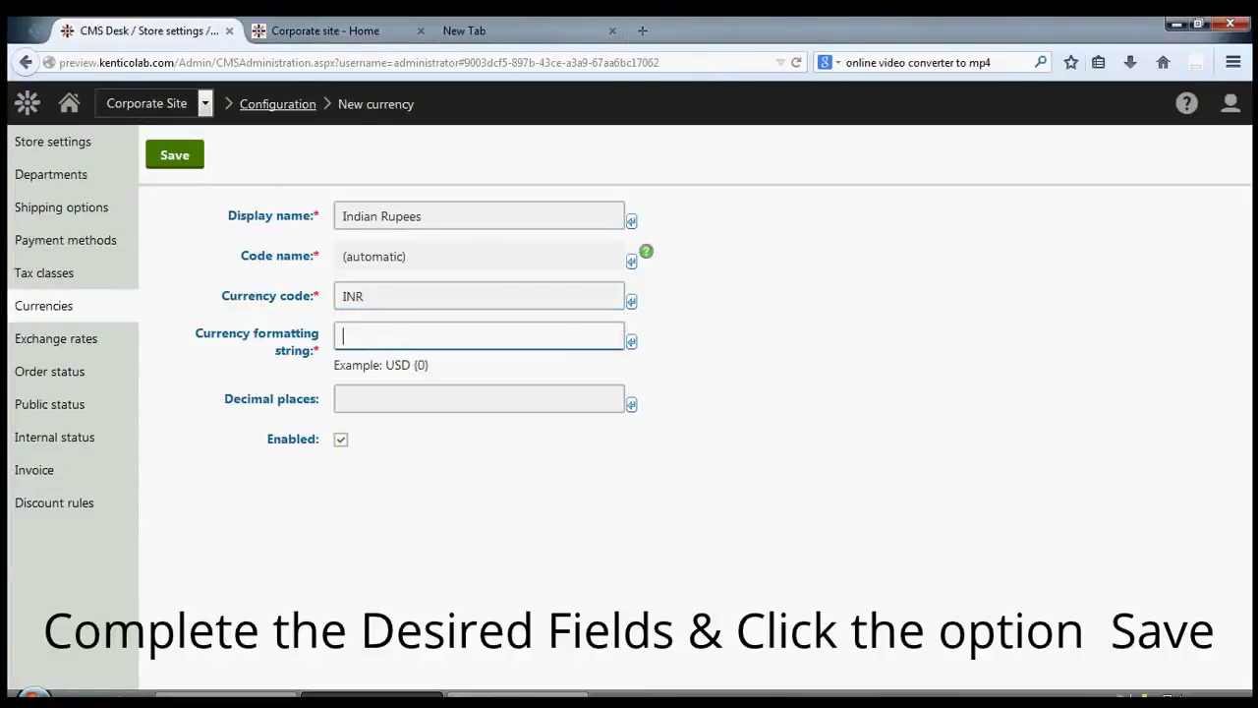
text(INR)
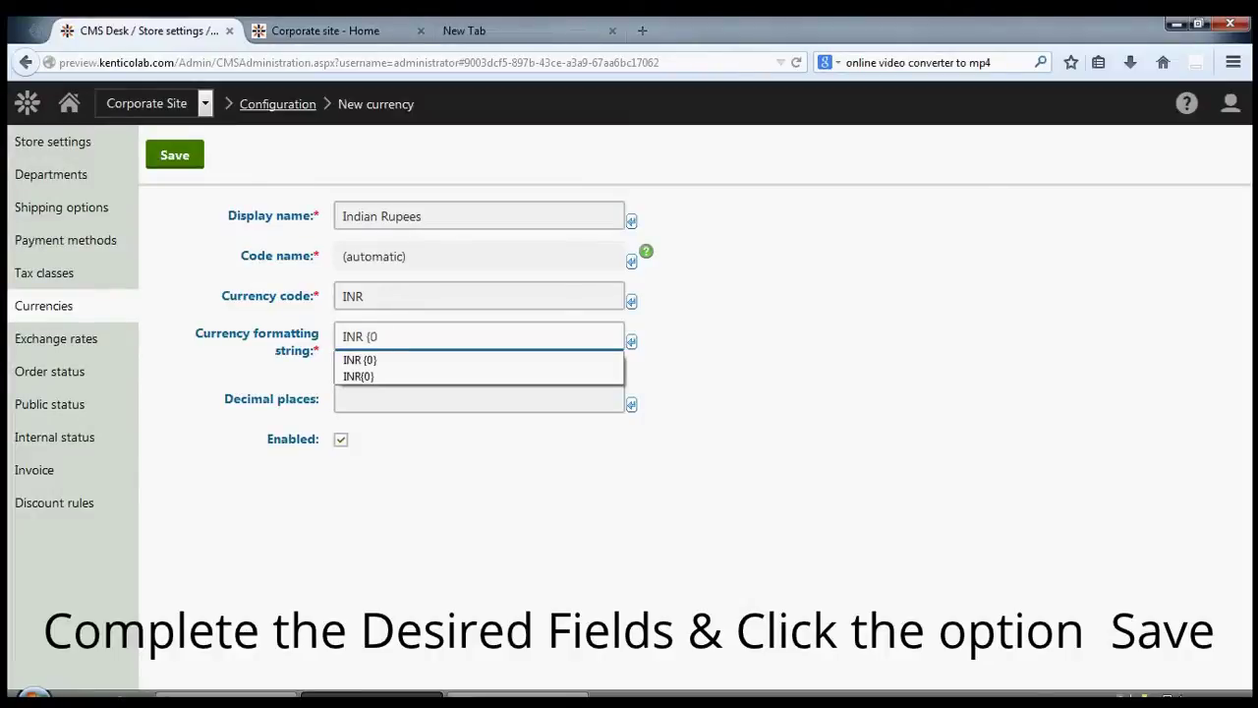
text( {0})
click(478, 399)
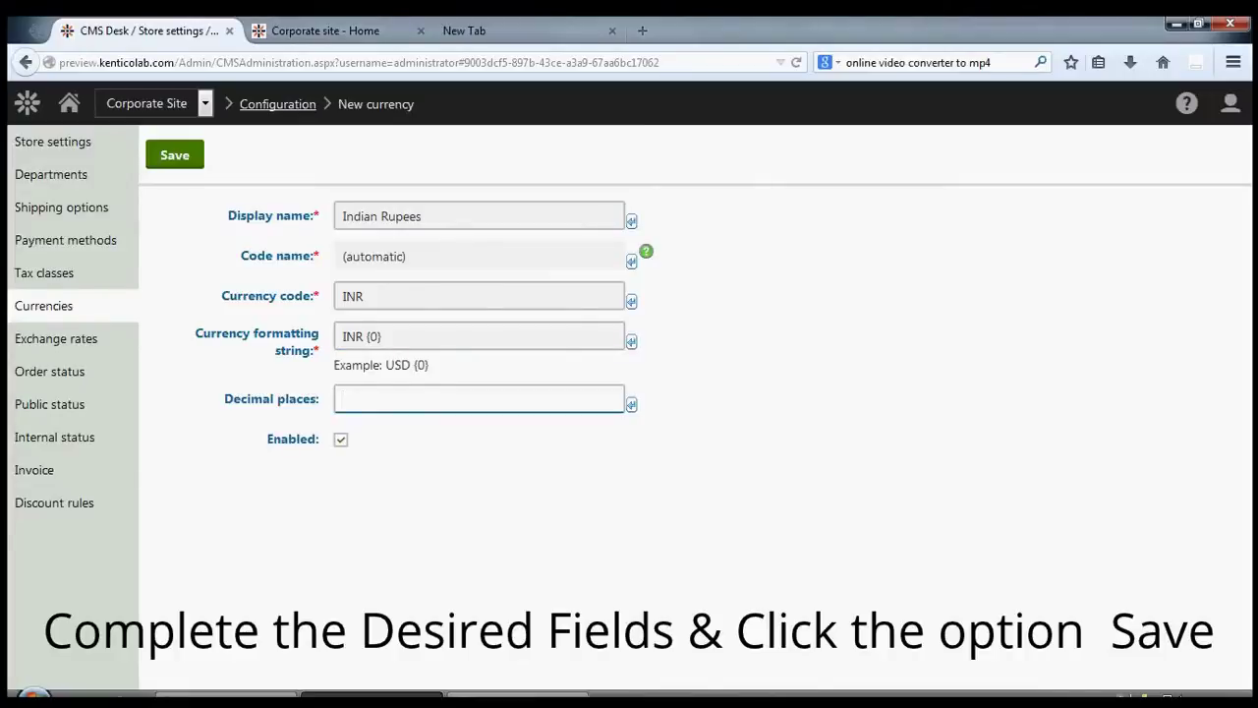
text(2)
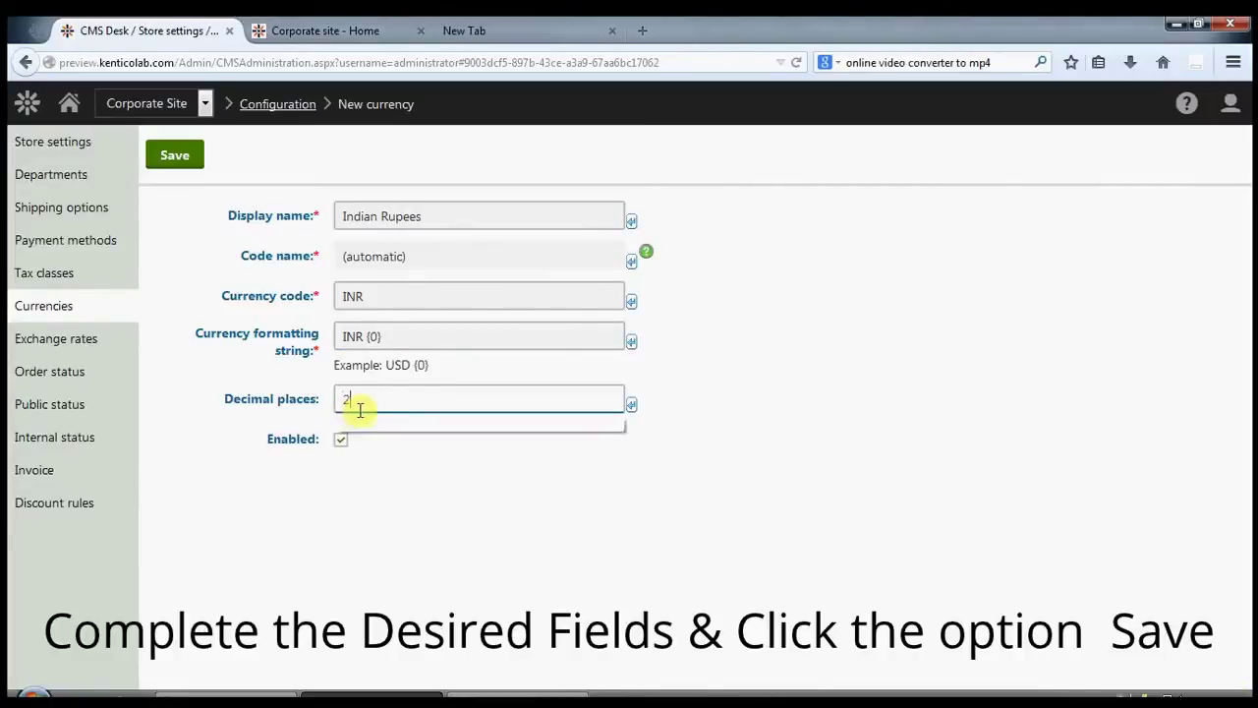
click(463, 565)
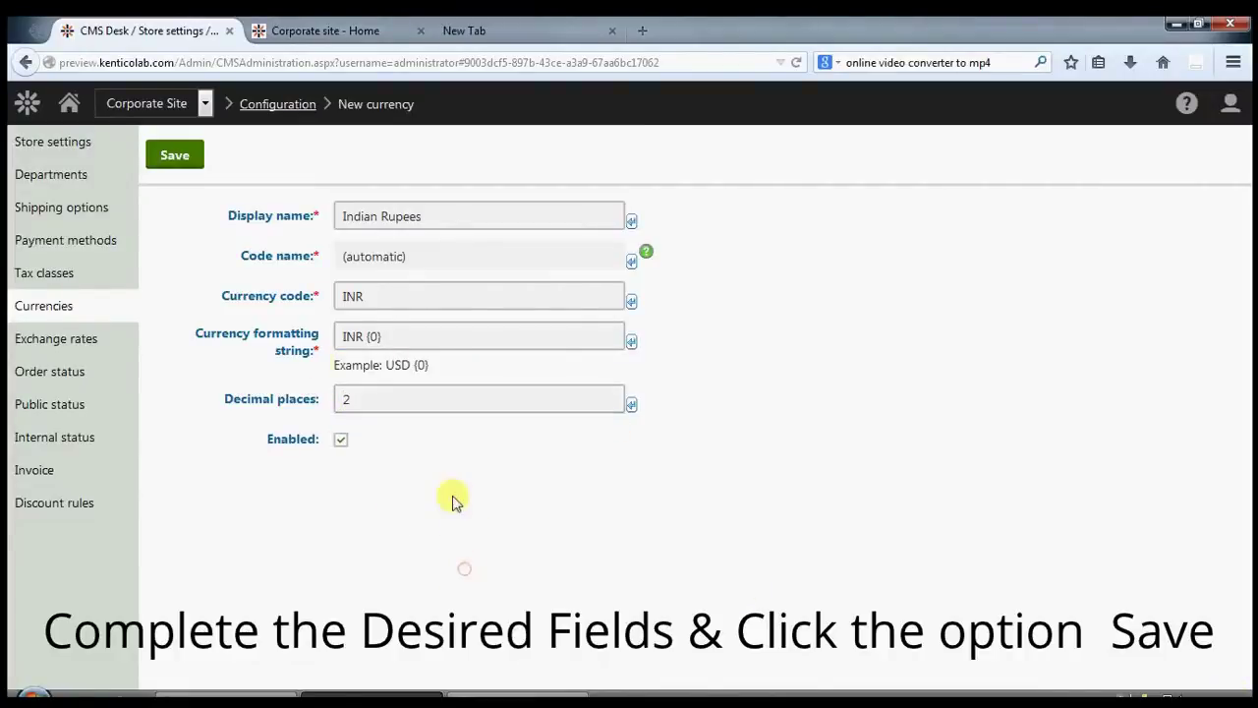
click(177, 167)
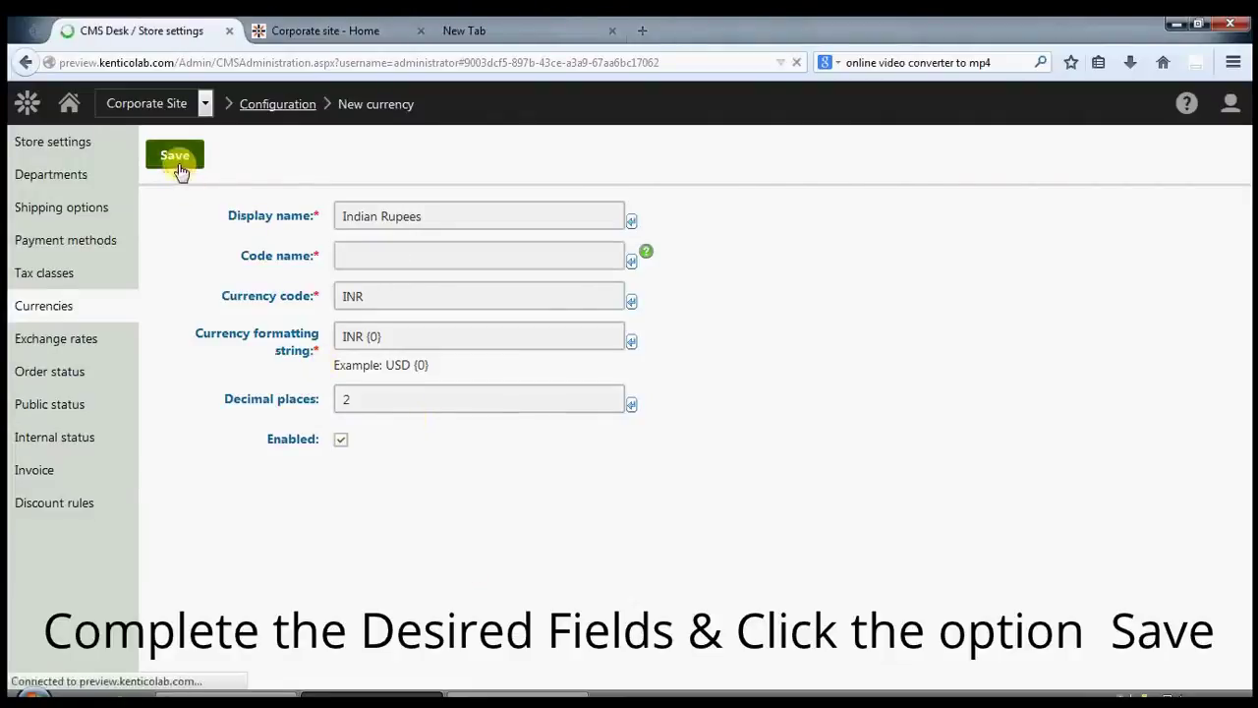
Step: Create a new exchange table with the display name Indian Rupees in the store's exchange rates and save it
click(84, 352)
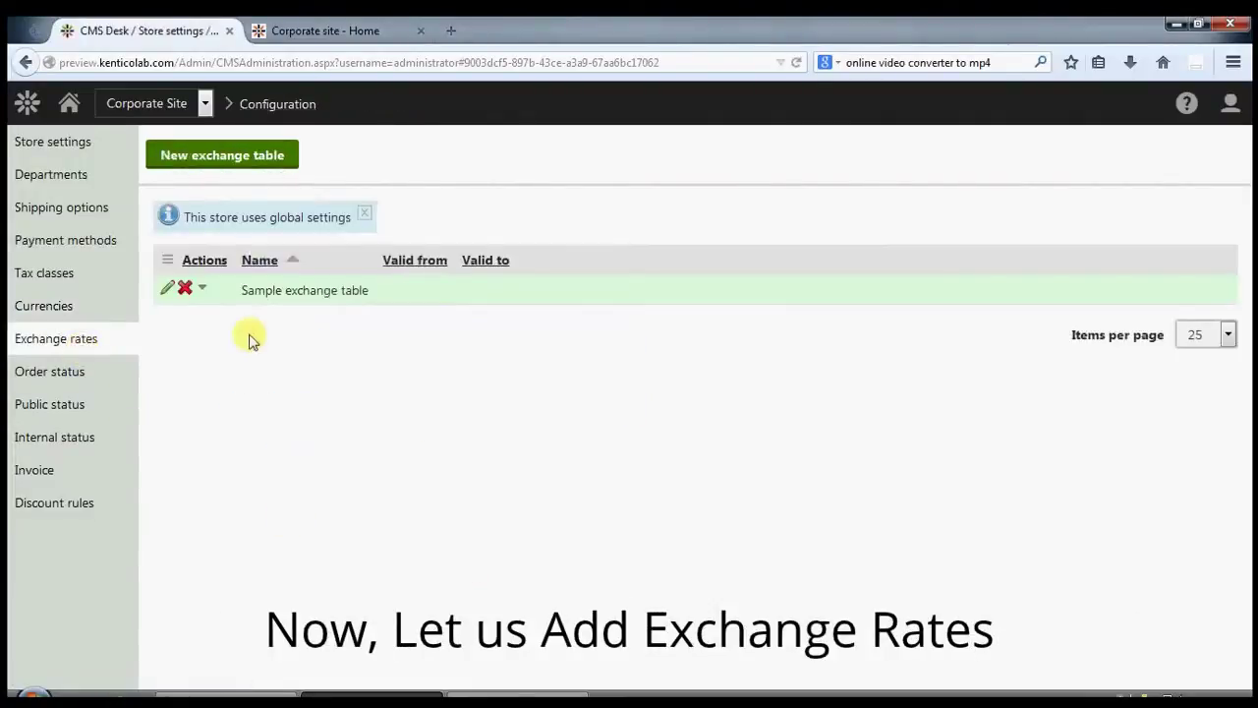
click(194, 157)
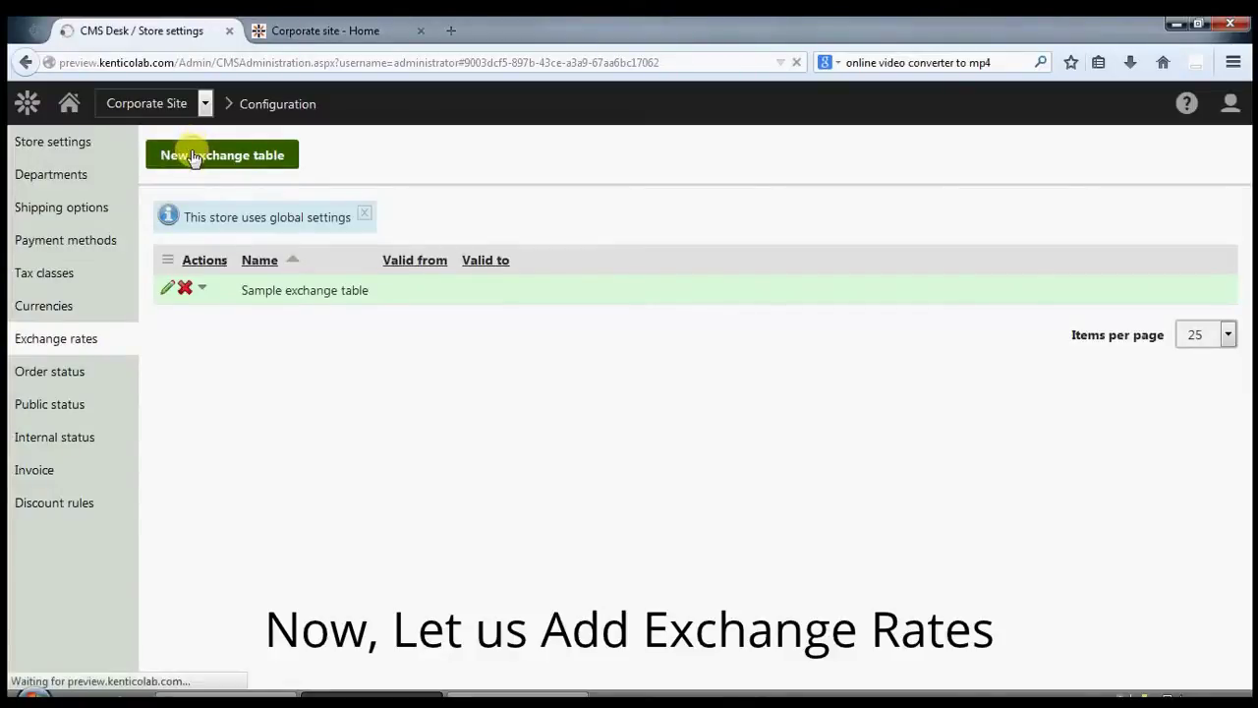
text(Ind)
key(BackSpace)
key(BackSpace)
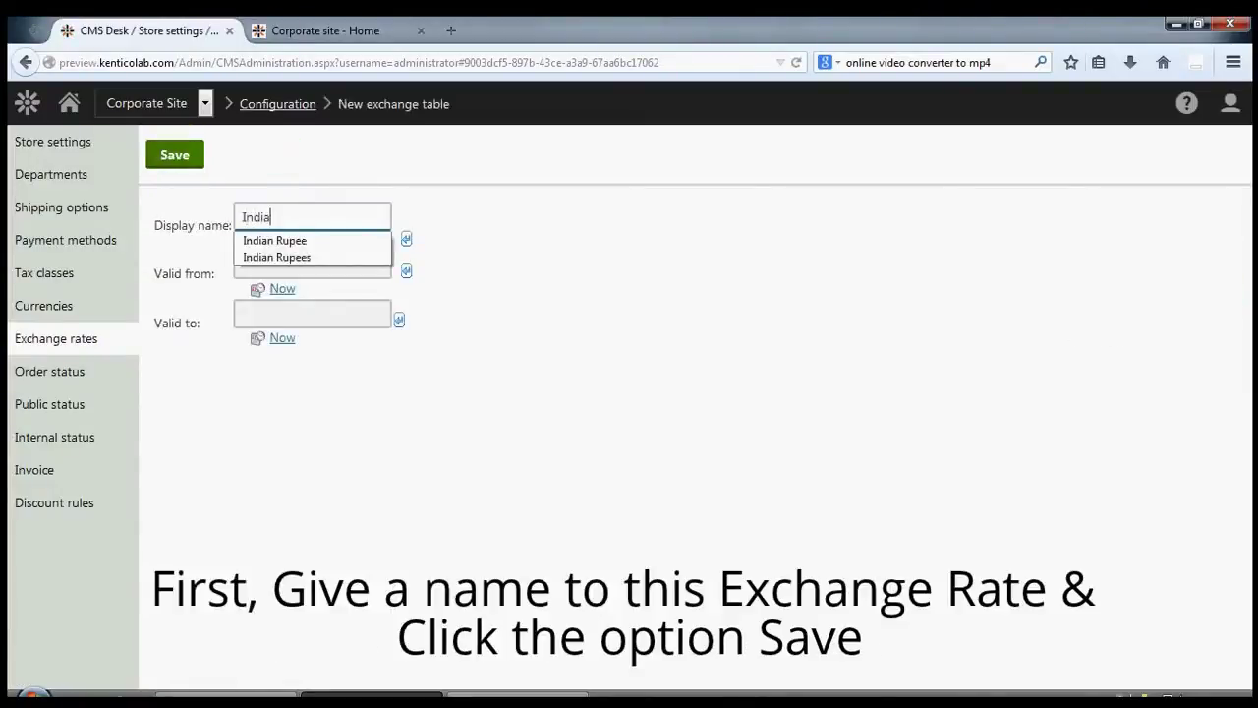
text(ndian Rupees)
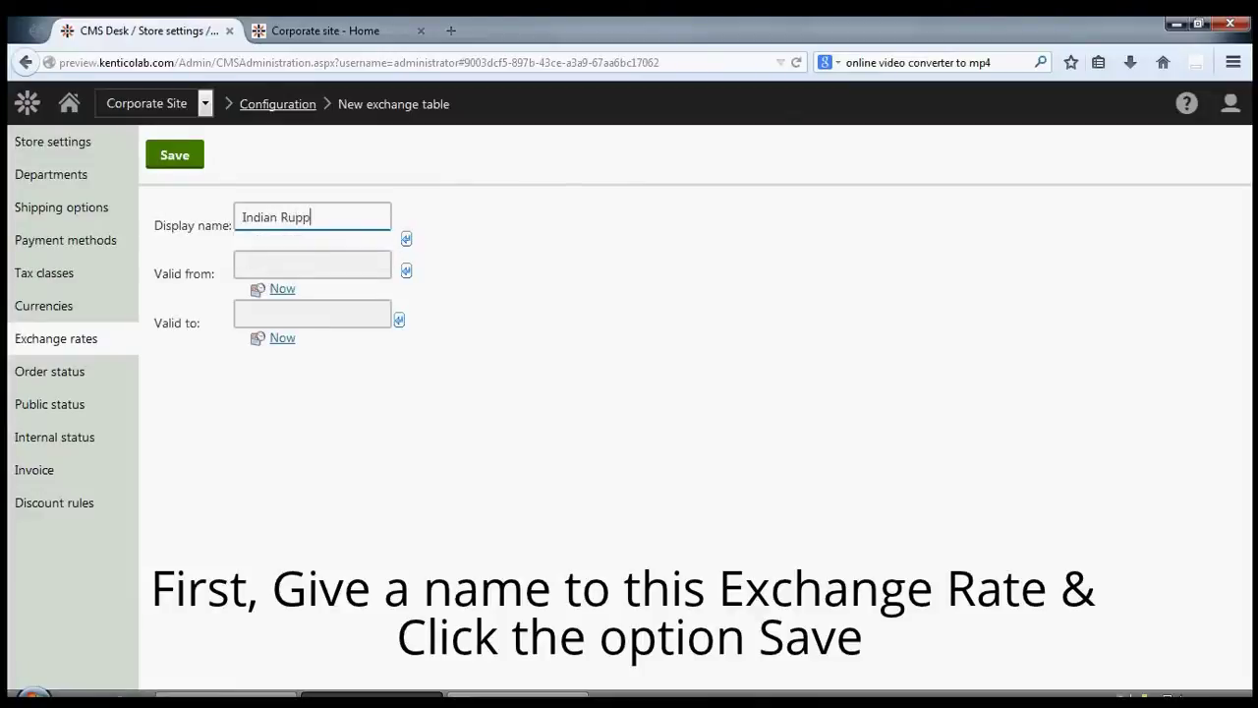
key(Tab)
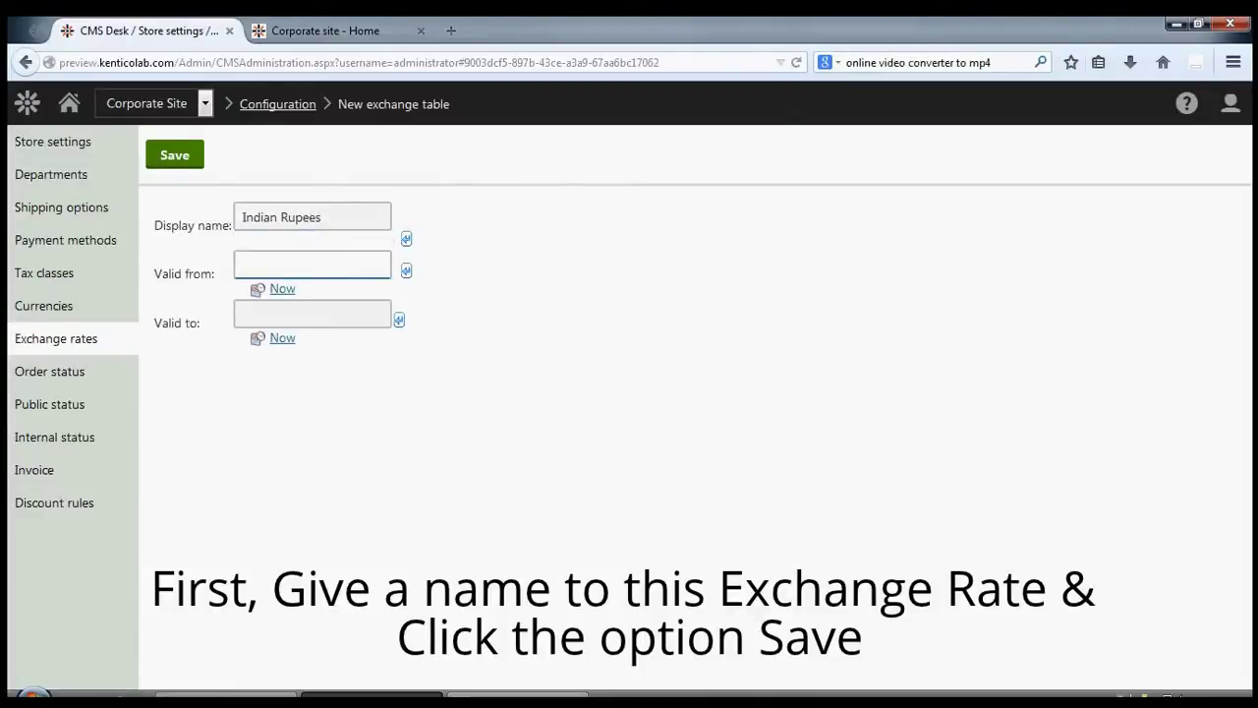
key(Return)
Step: Set the INR rate value to 60.05, make the table valid from the current date and time, and save it
text(60.05)
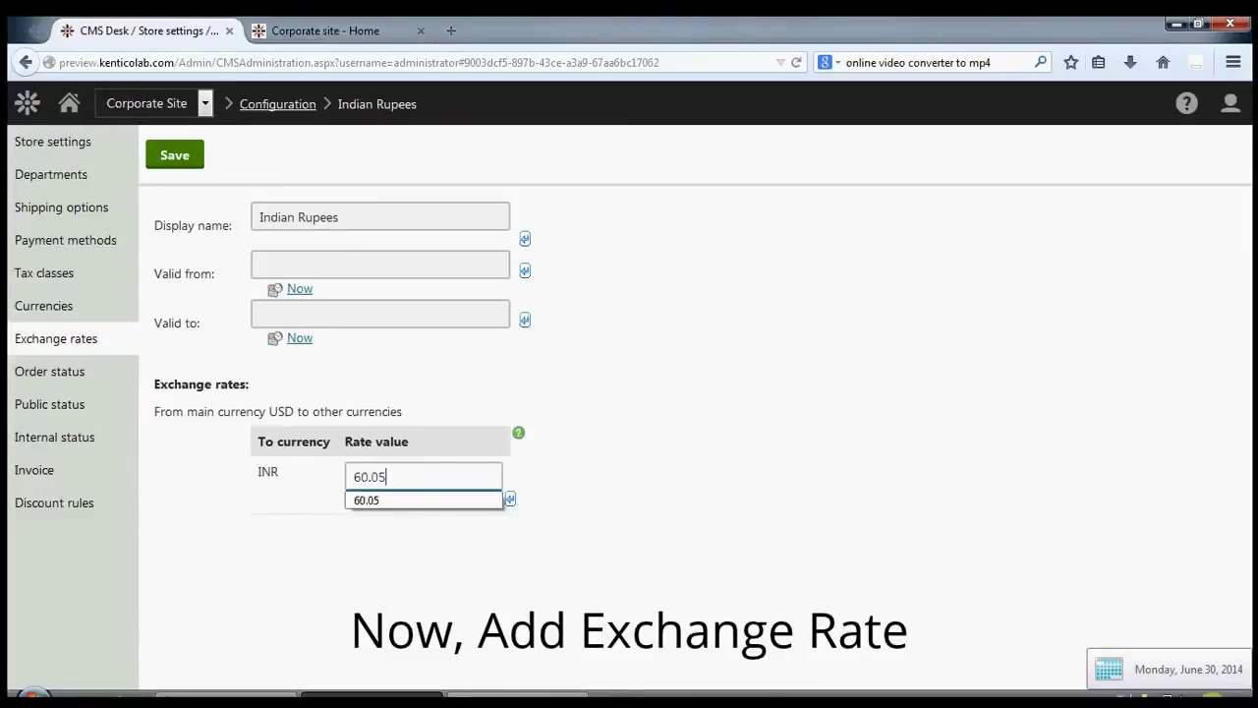
click(949, 524)
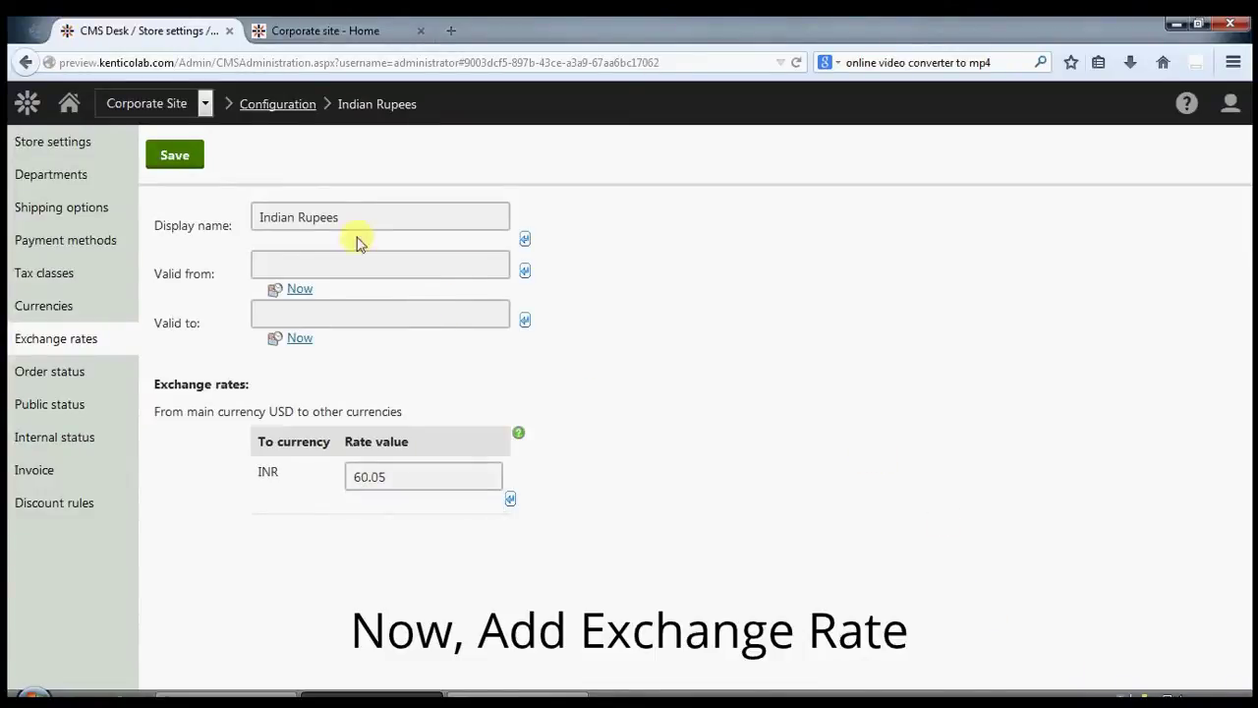
click(387, 268)
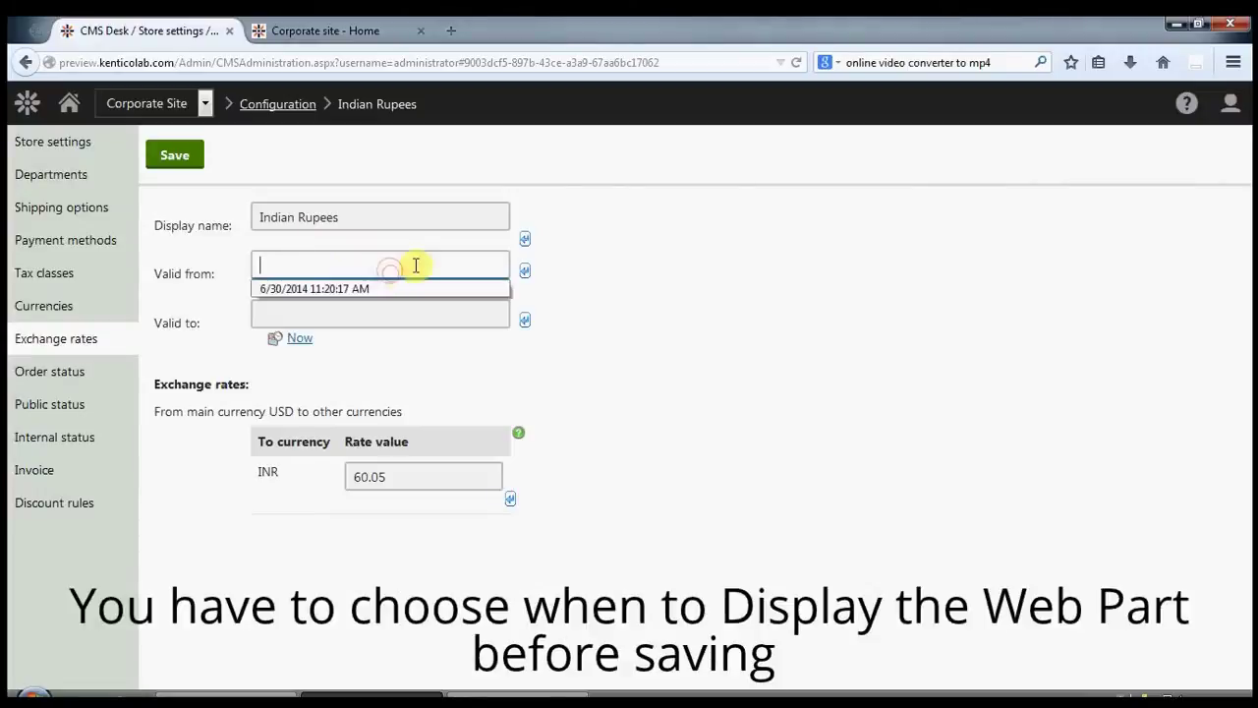
click(879, 340)
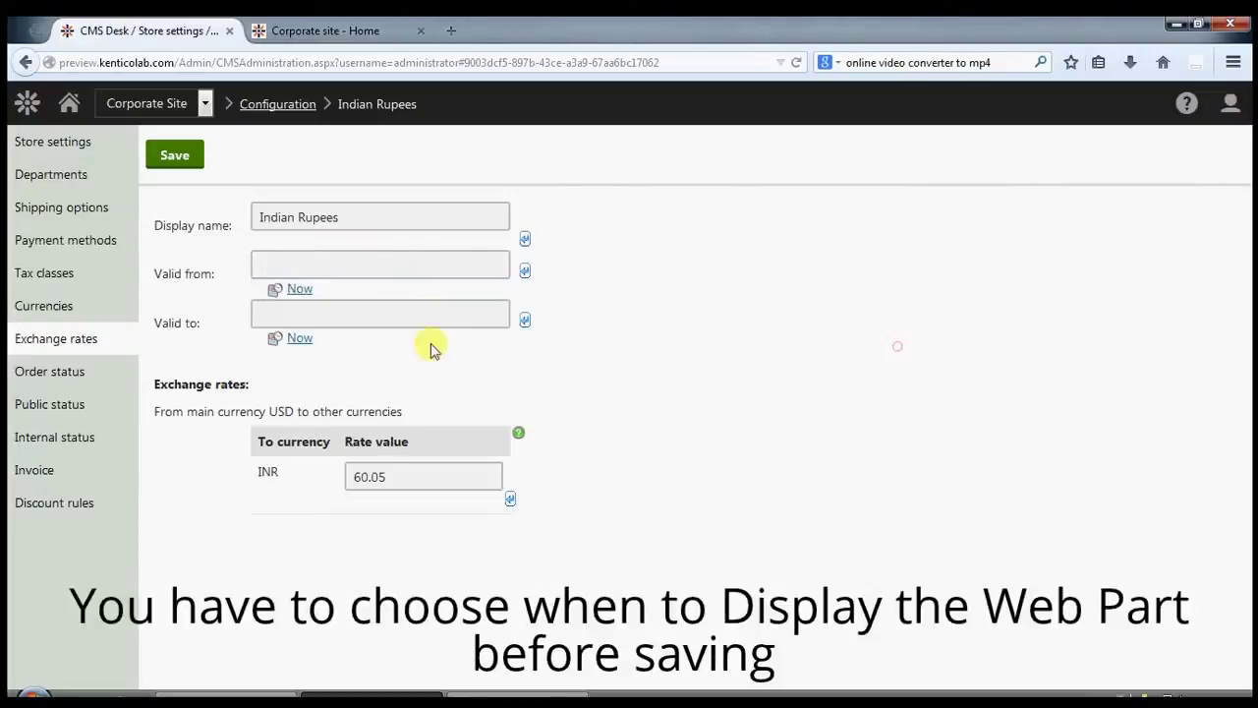
click(300, 290)
click(185, 156)
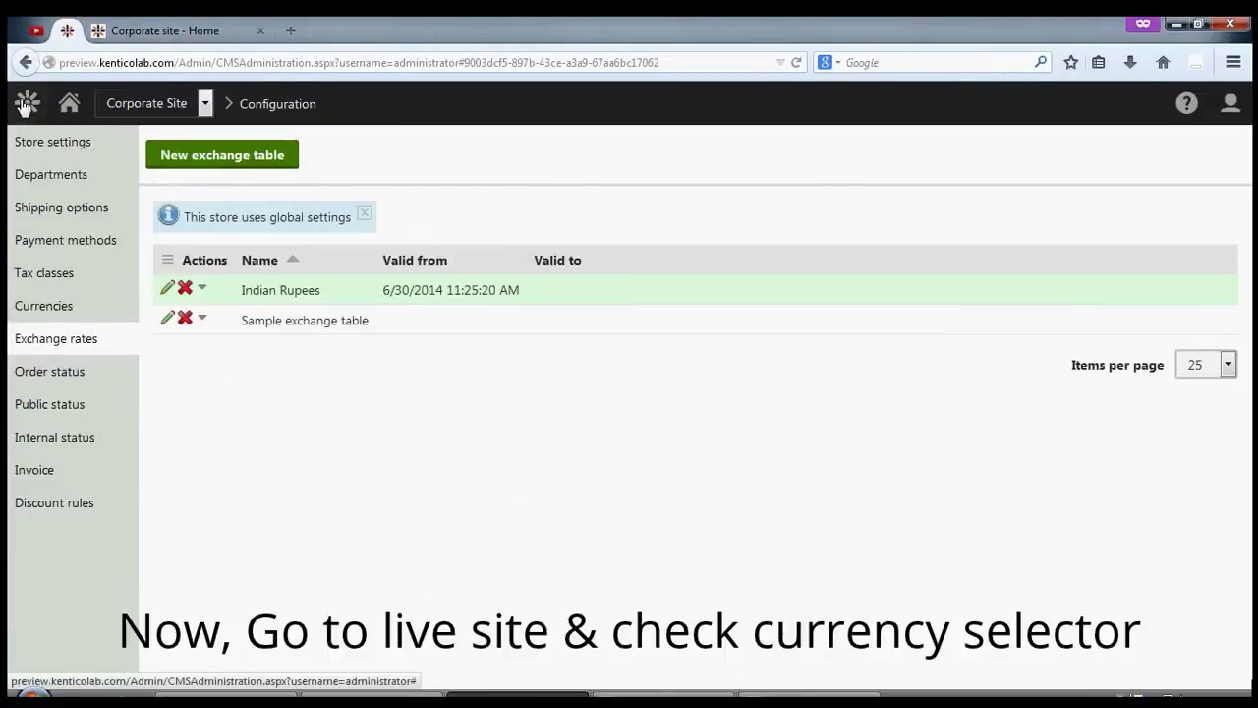
Step: Open the live site from the administration and close the extra Corporate site browser tab
click(26, 104)
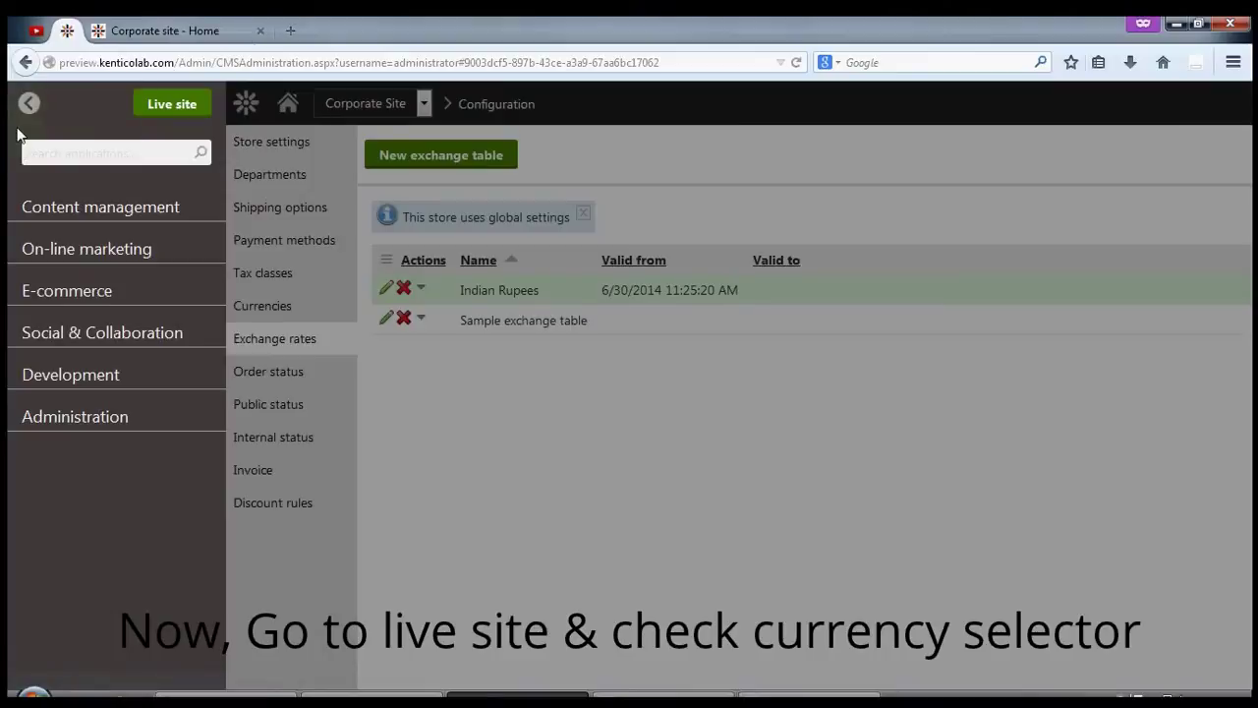
click(157, 105)
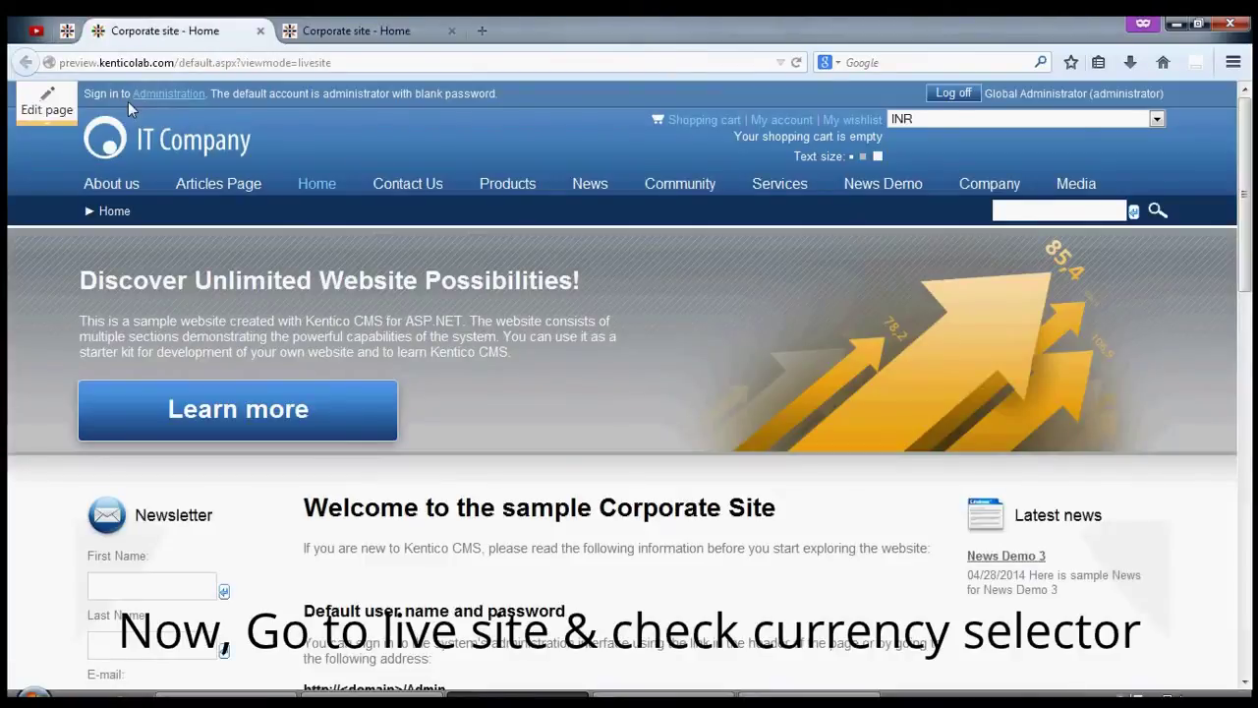
click(451, 32)
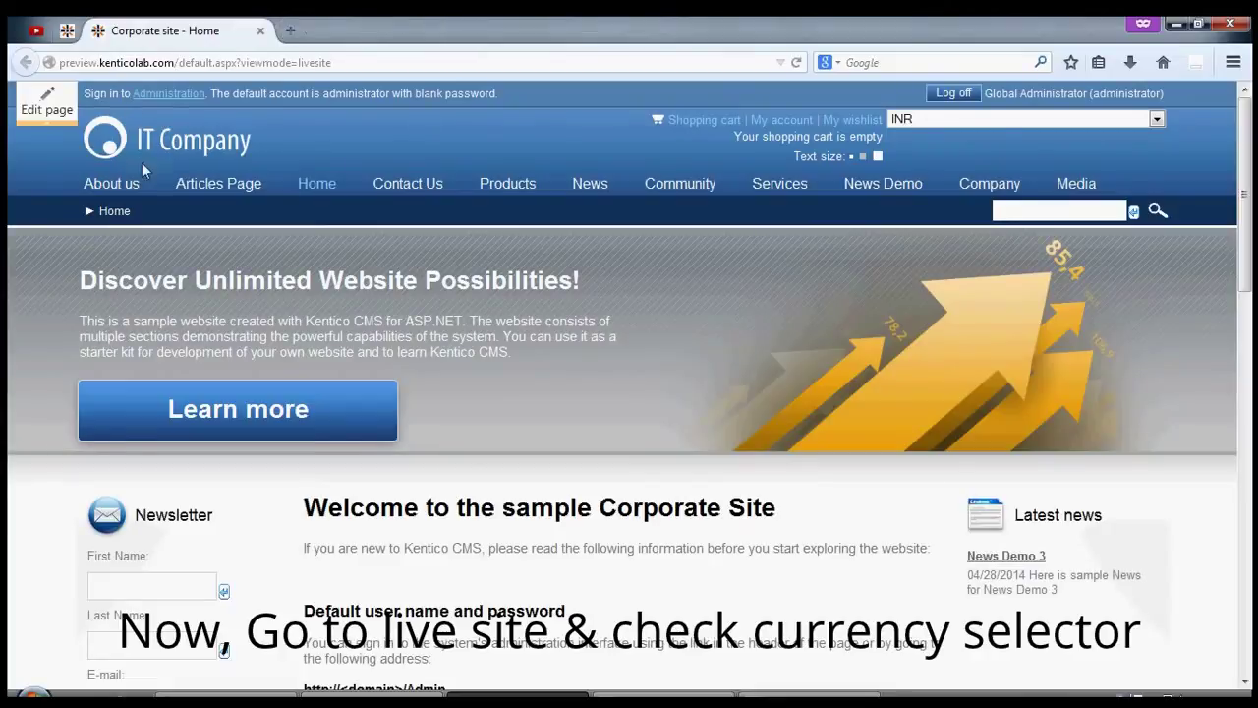
Step: Test the currency selector in the live site's header by switching to USD and back to INR
click(961, 122)
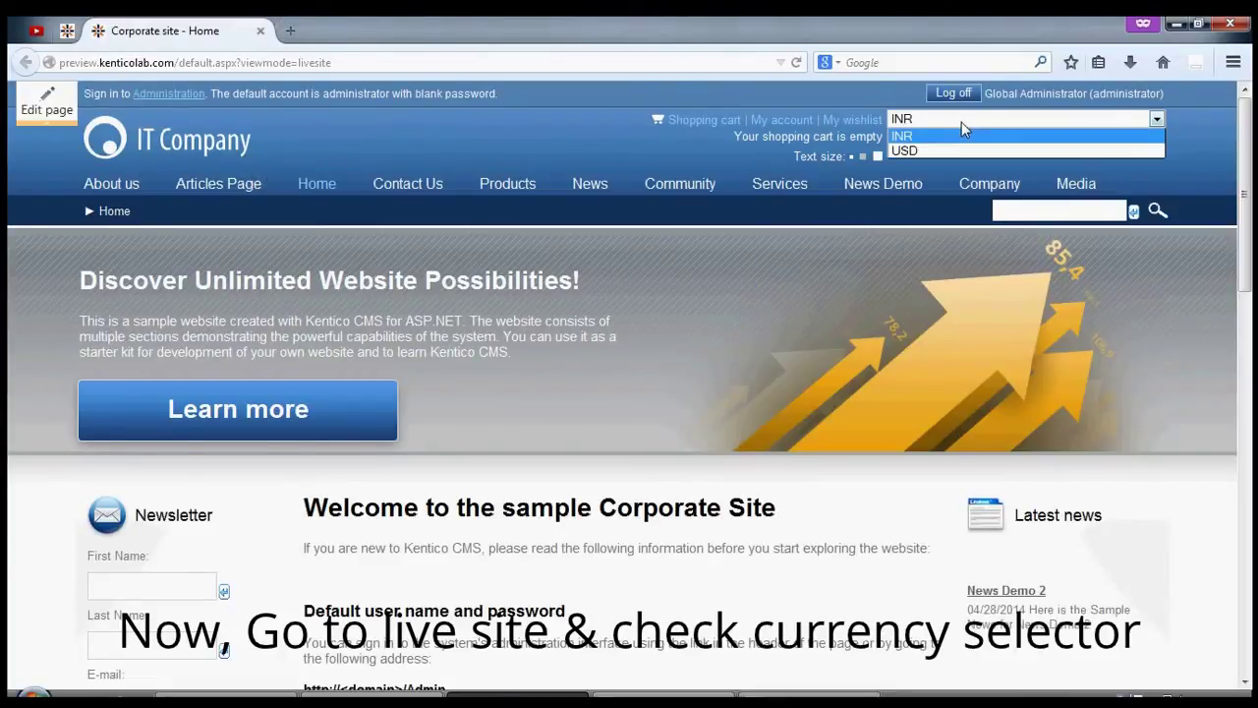
click(955, 145)
click(962, 119)
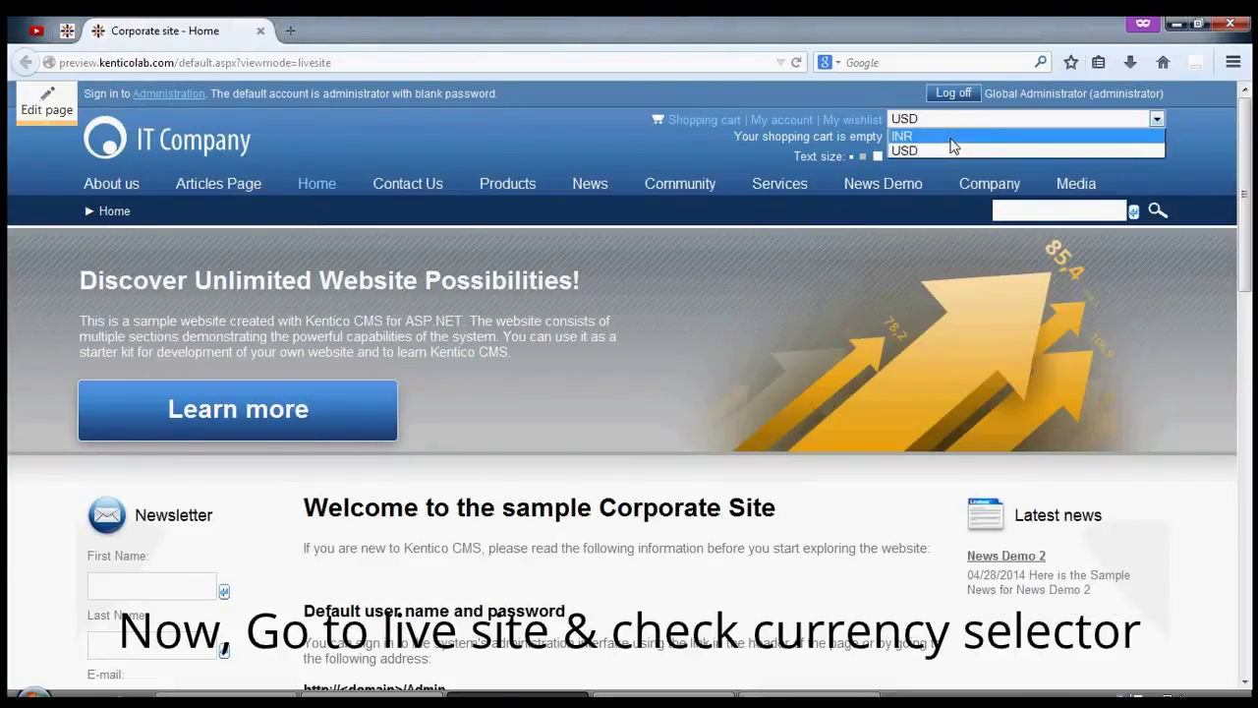
click(953, 134)
scroll(703, 305, down, 5)
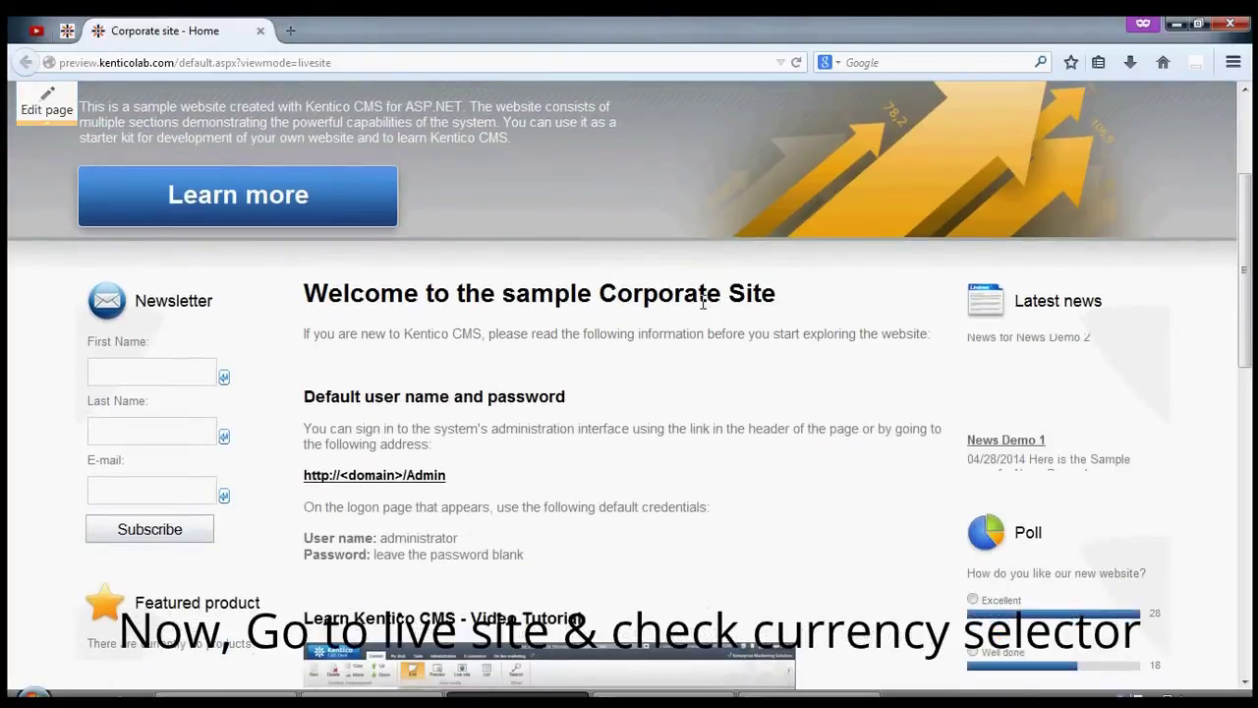
scroll(703, 311, down, 5)
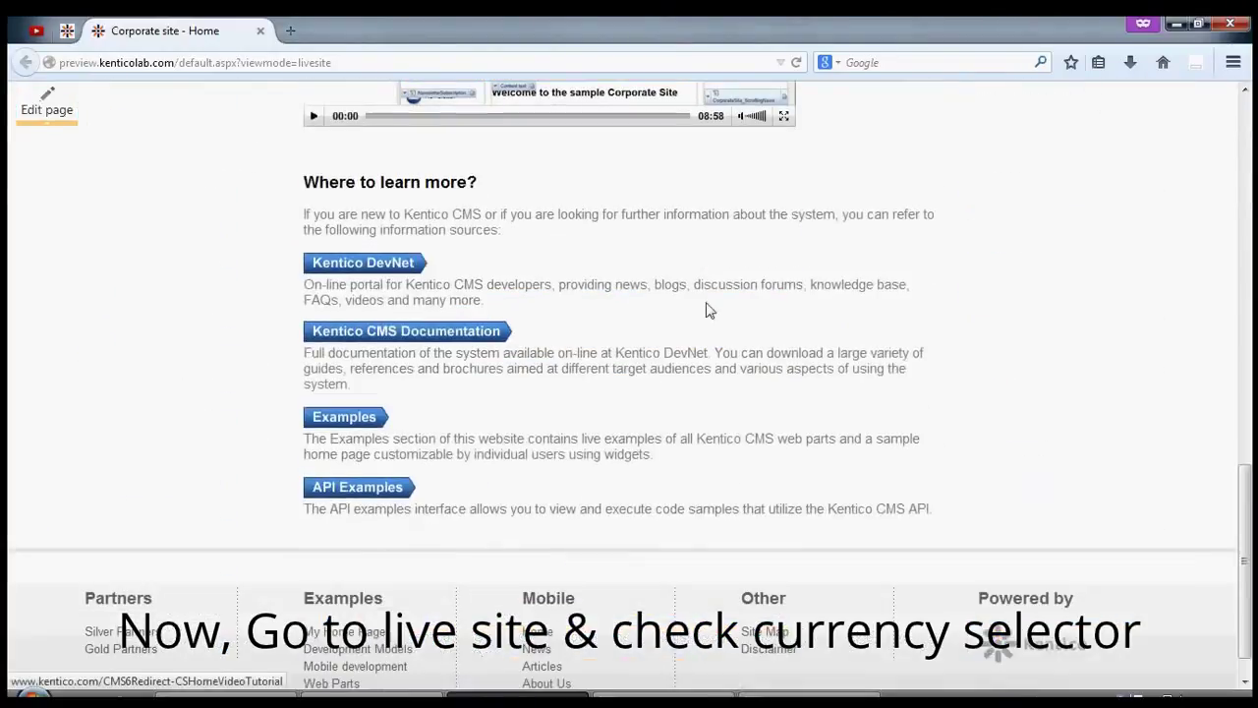
scroll(705, 310, up, 5)
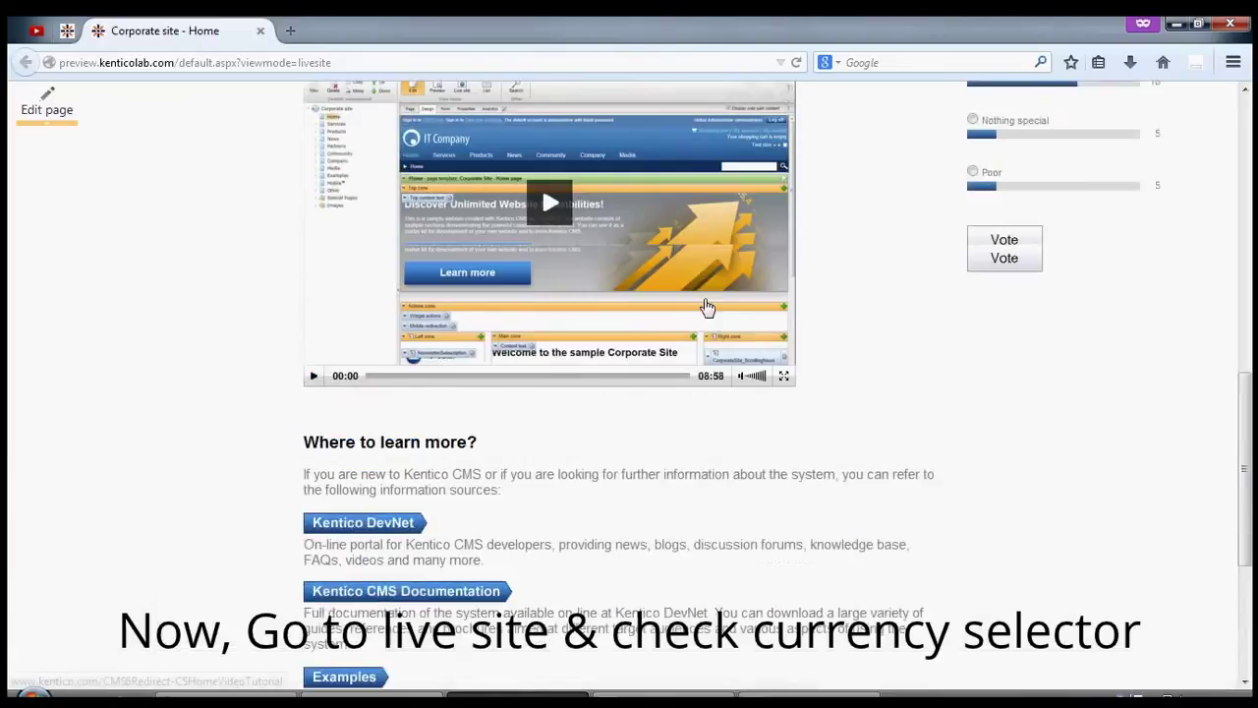
scroll(706, 308, up, 7)
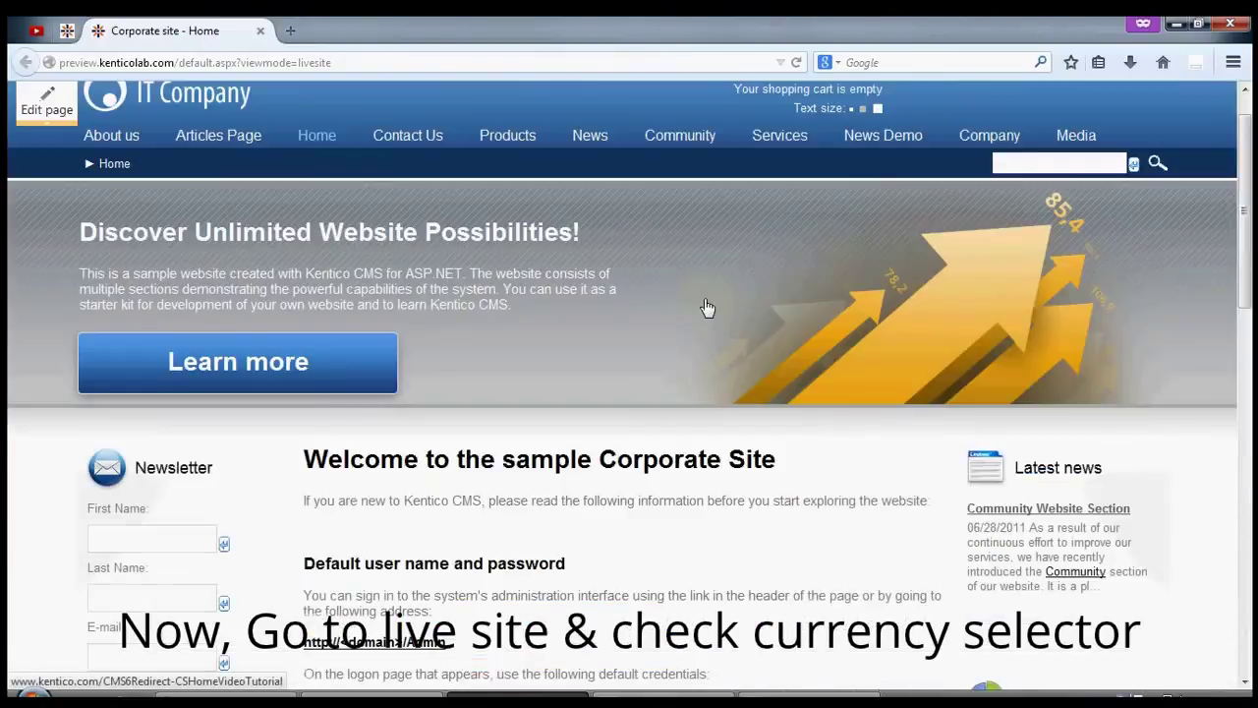